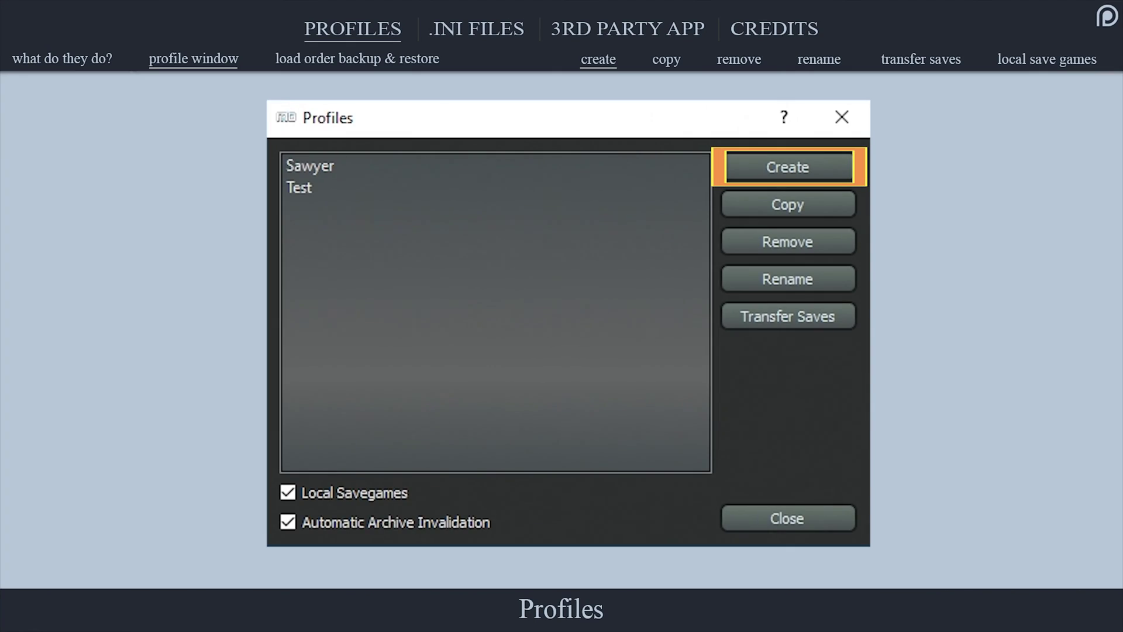
# - Create a 'Live Test' profile with default game settings and make it the active profile
pyautogui.click(841, 163)
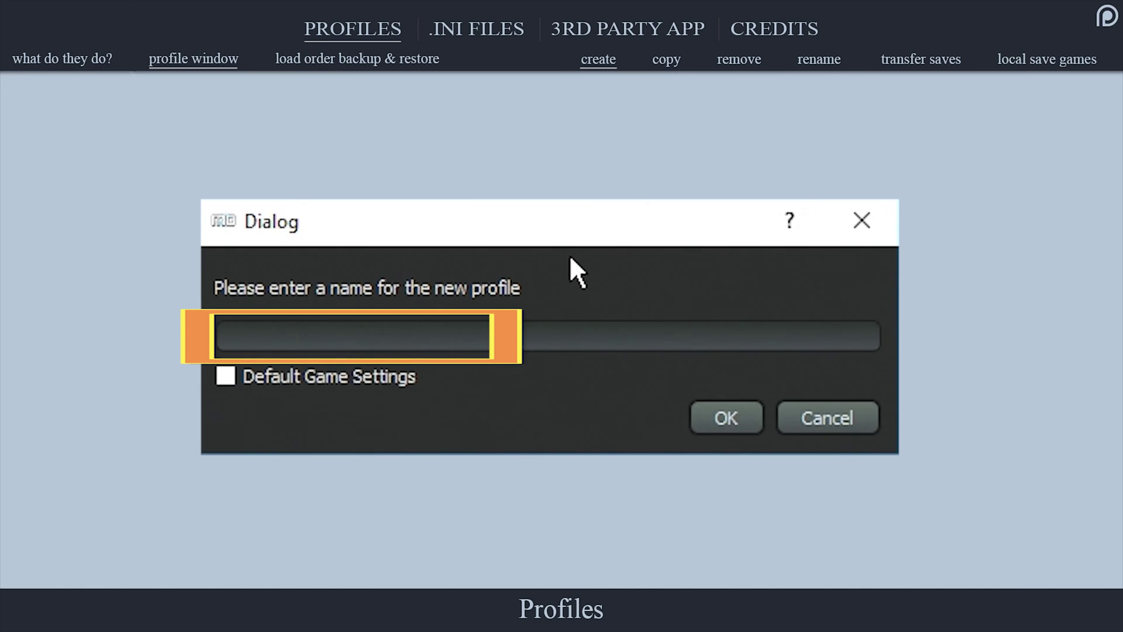
pyautogui.write('Live Test')
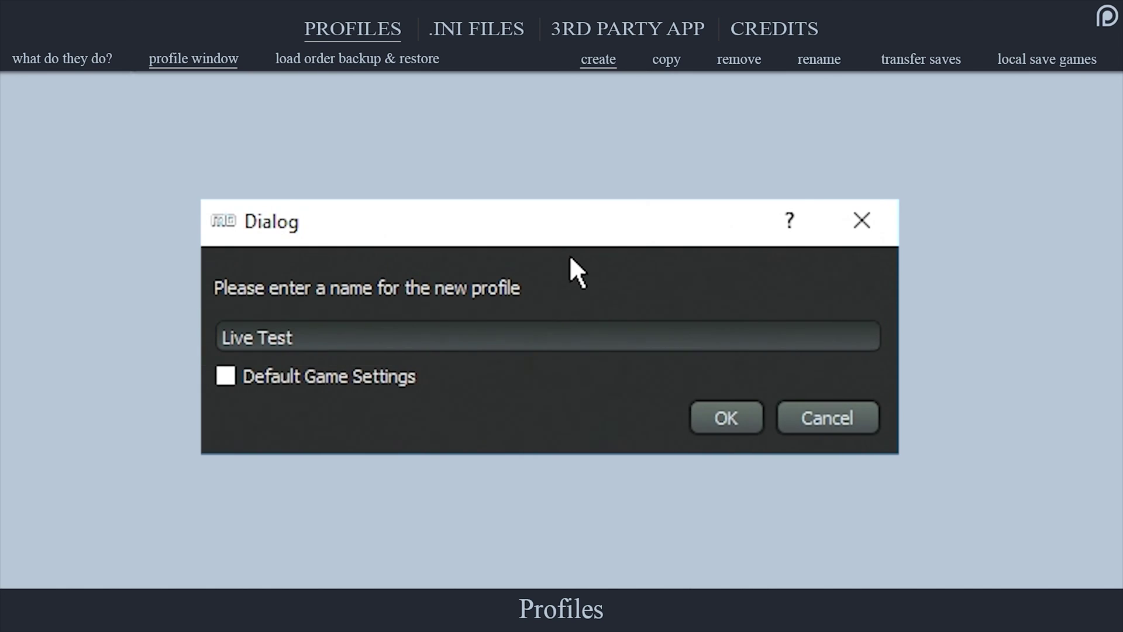
pyautogui.click(224, 384)
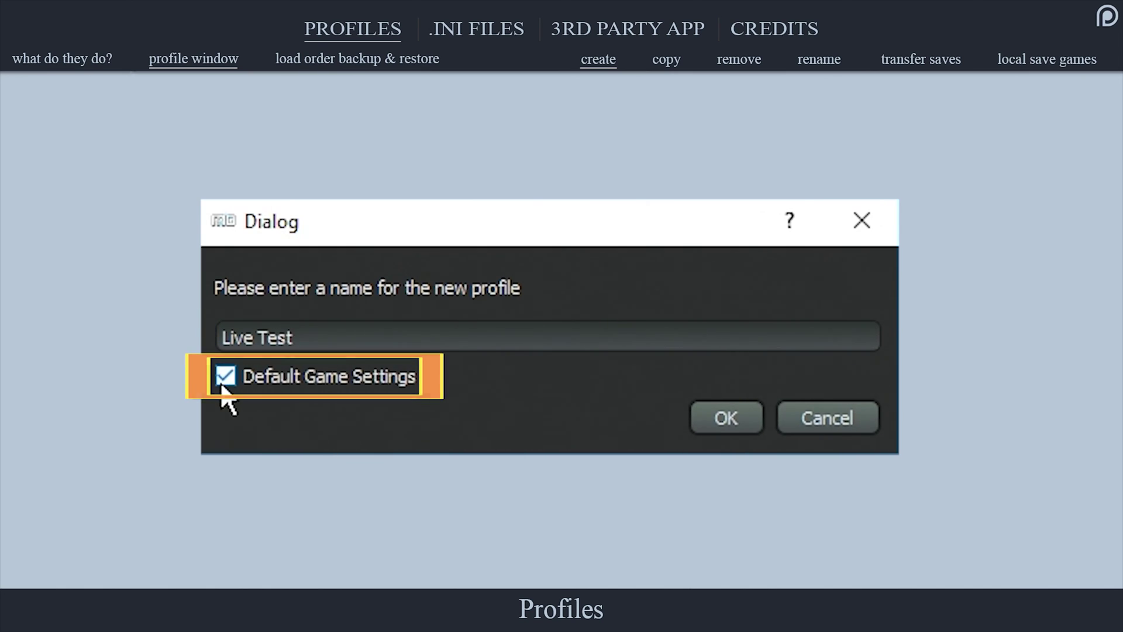
pyautogui.click(757, 442)
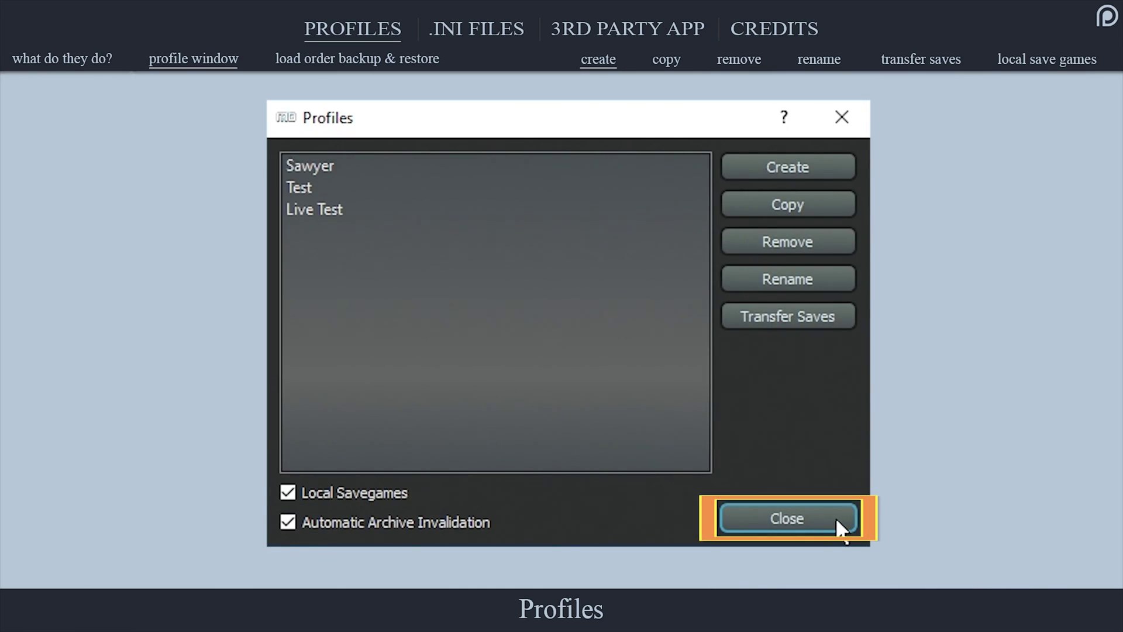
pyautogui.click(835, 517)
pyautogui.click(678, 89)
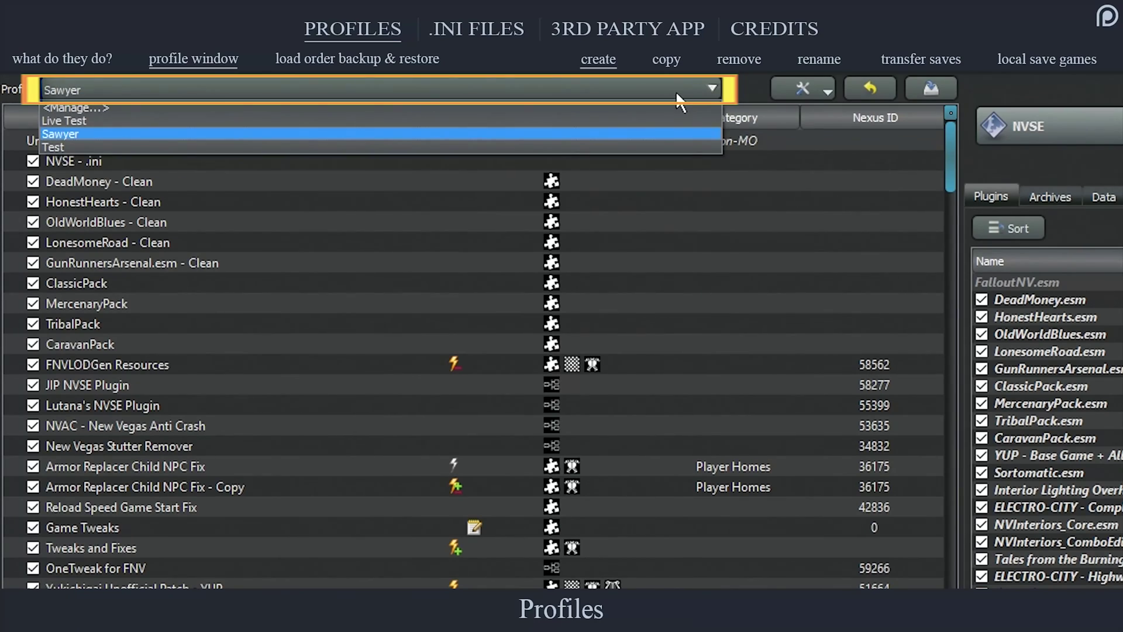
pyautogui.click(654, 120)
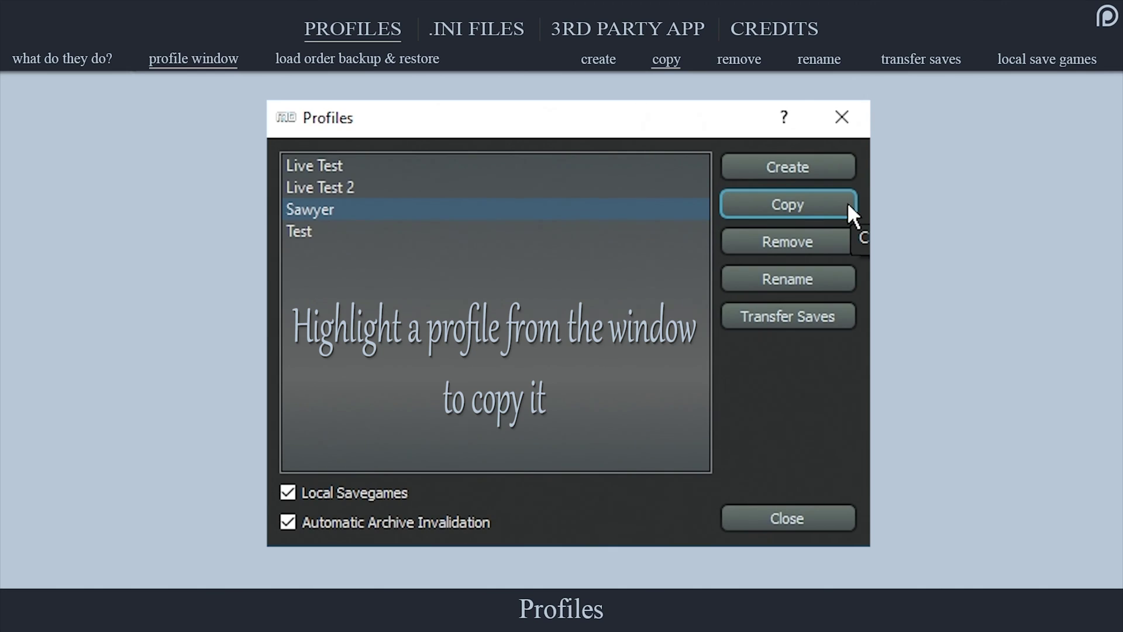
# - Copy the Sawyer profile under the name 'Live Test Sawyer'
pyautogui.click(848, 205)
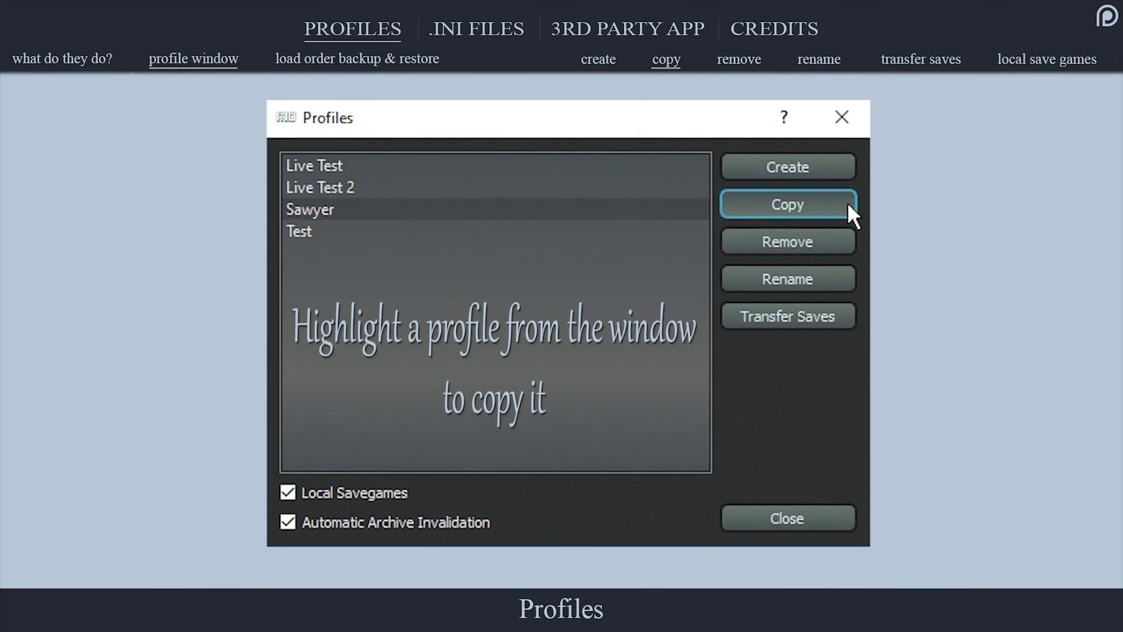
pyautogui.write('Live Test Sawyer')
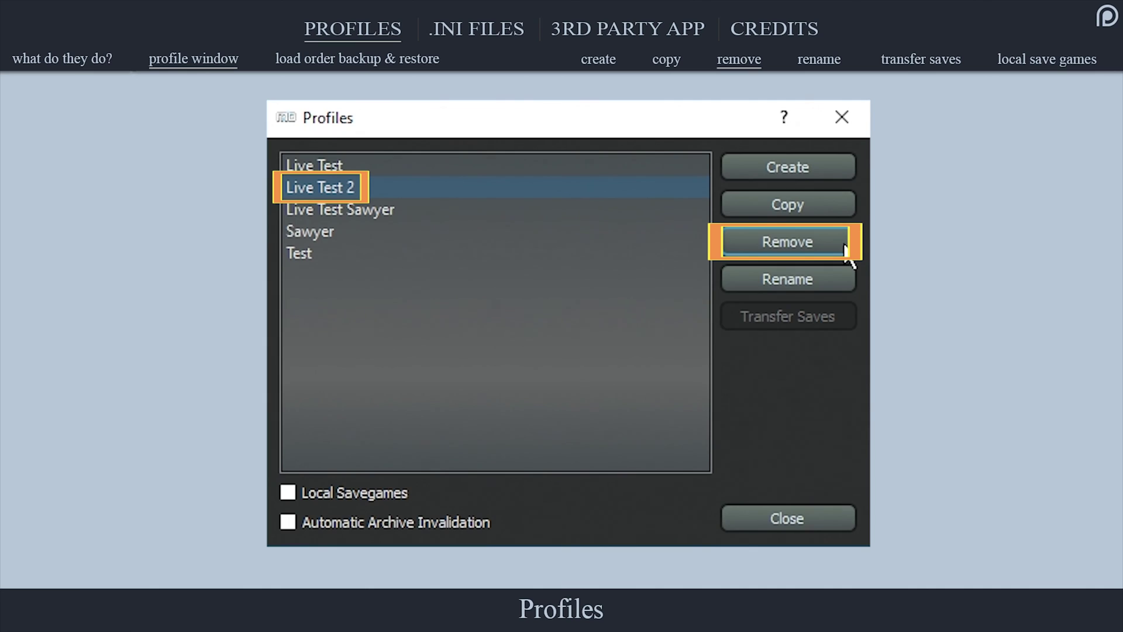
# - Remove the Live Test 2 profile, rename Live Test to 'Live Test2', and open Transfer Saves
pyautogui.click(844, 245)
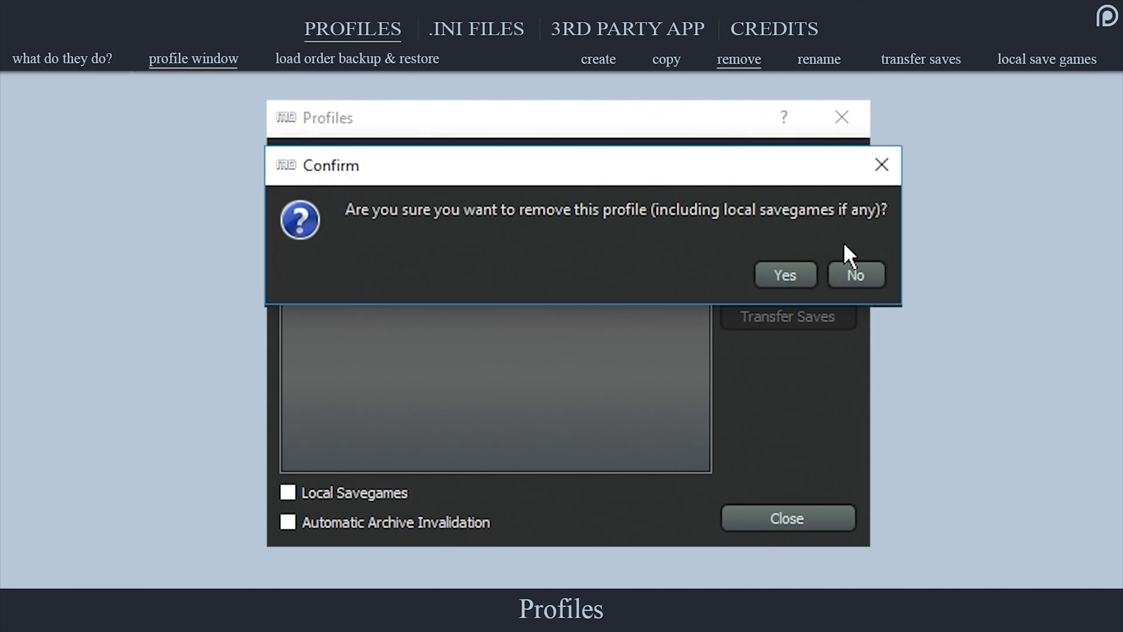
pyautogui.click(785, 275)
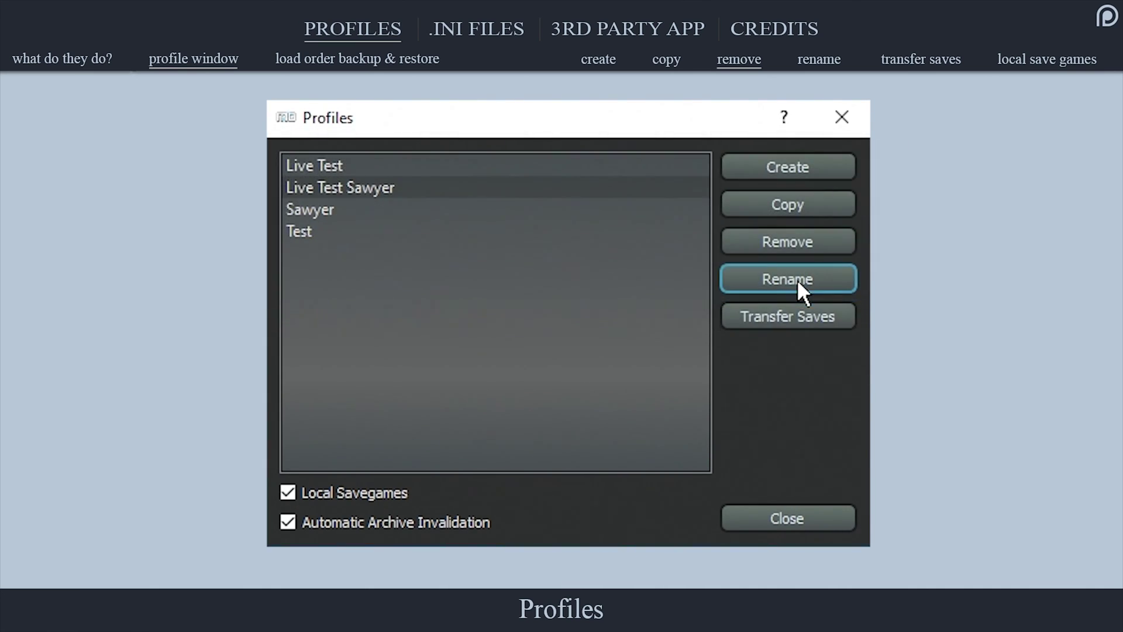
pyautogui.click(840, 272)
pyautogui.press('End')
pyautogui.write('2')
pyautogui.click(571, 376)
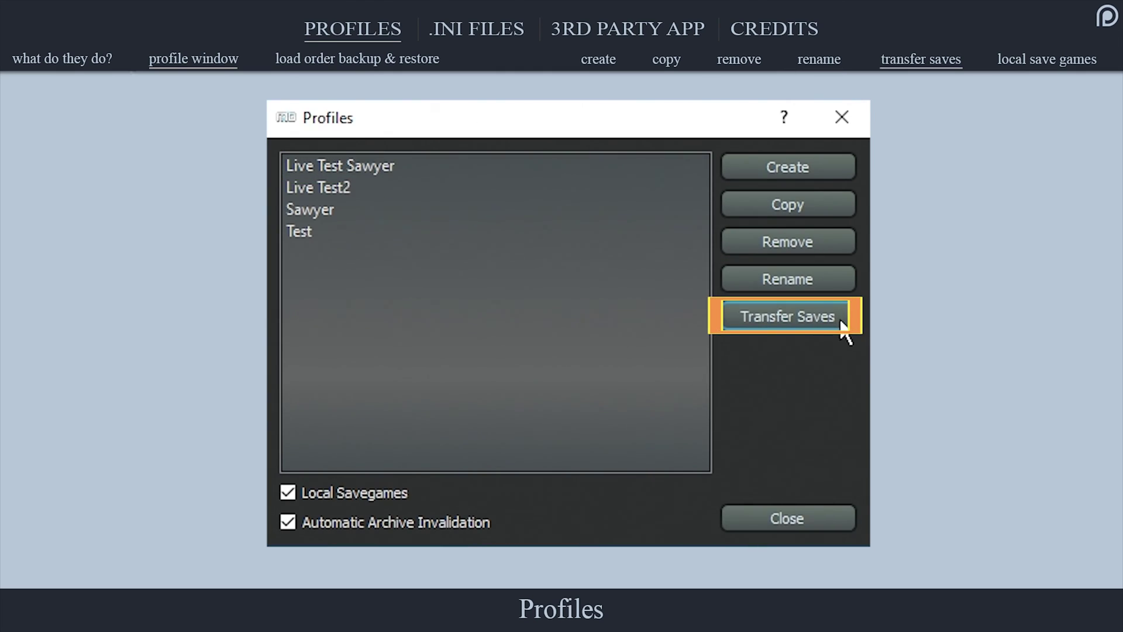
pyautogui.click(840, 318)
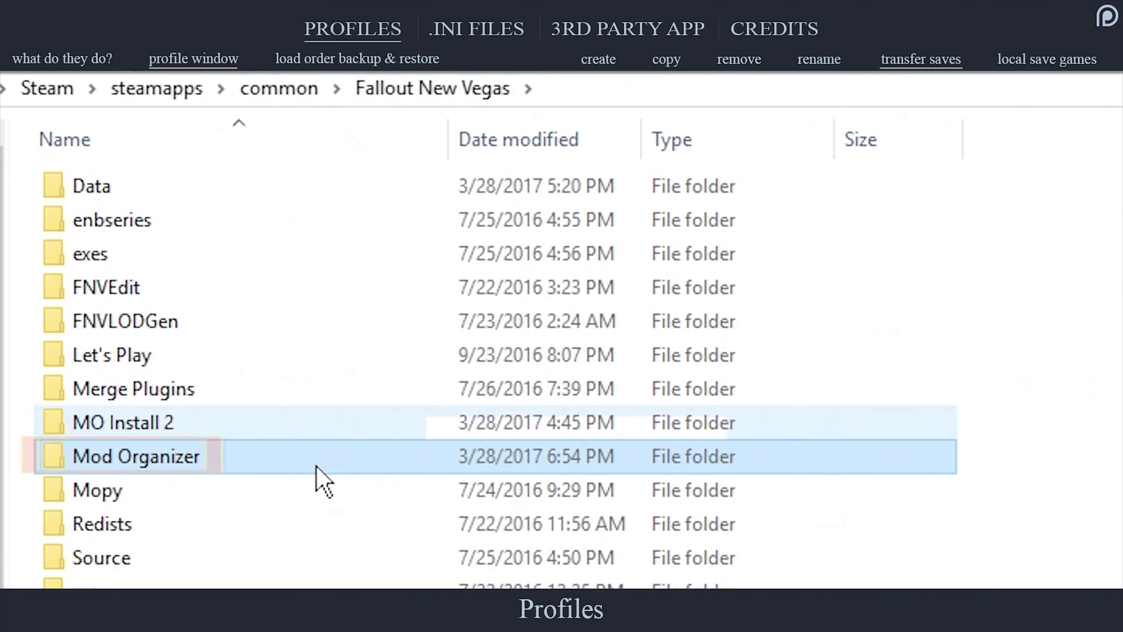
# - Navigate through Mod Organizer > profiles > Sawyer into the saves folder
pyautogui.doubleClick(275, 462)
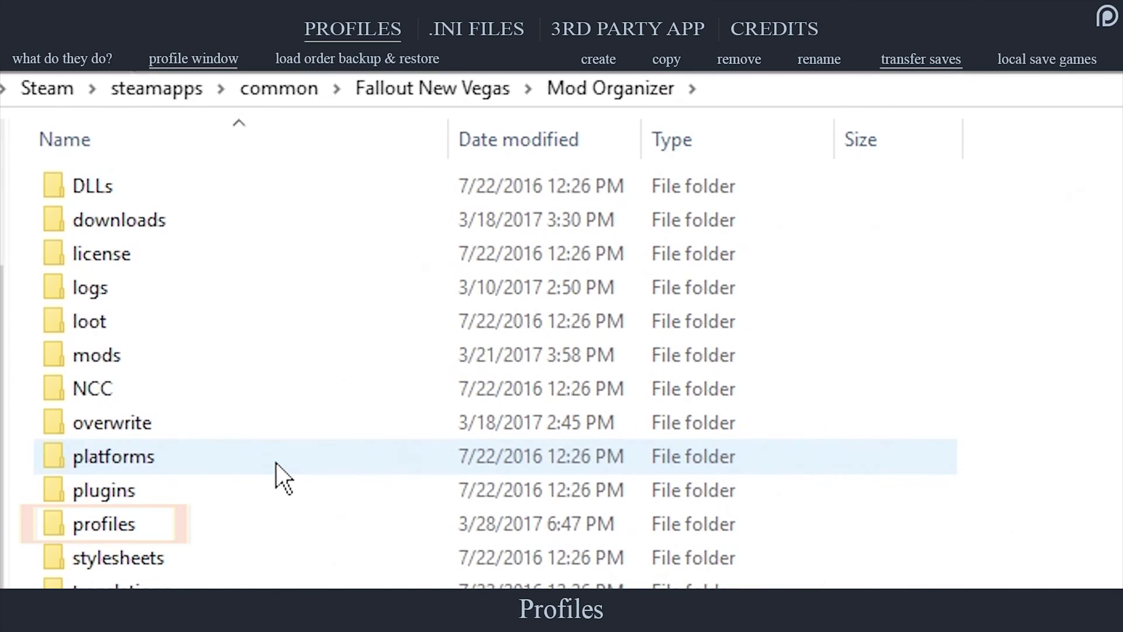
pyautogui.doubleClick(262, 515)
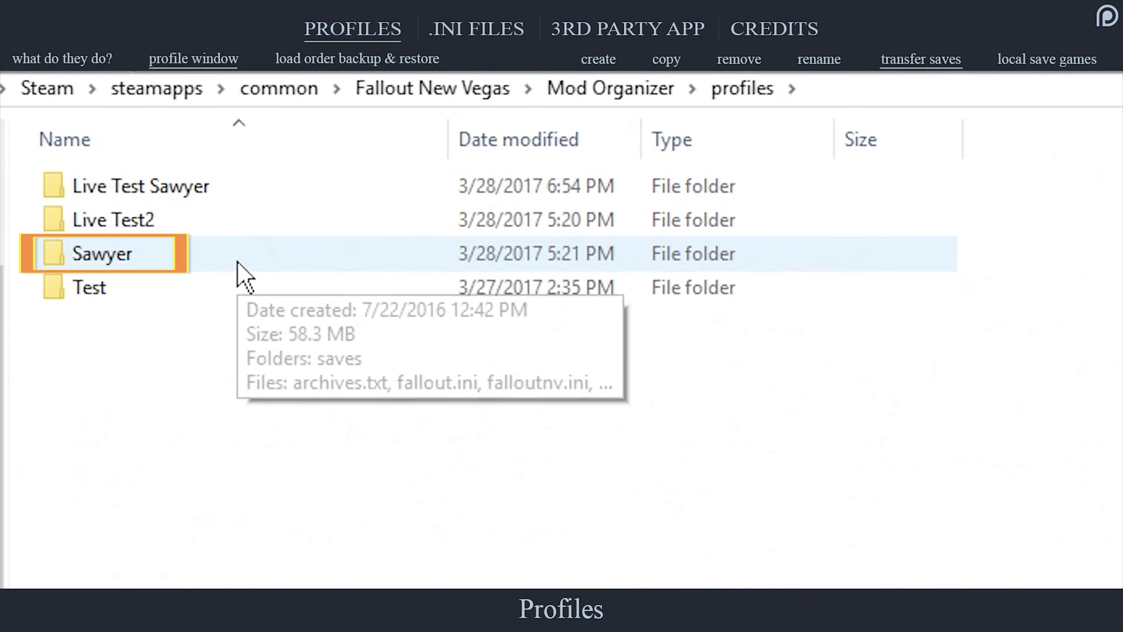
pyautogui.doubleClick(238, 262)
pyautogui.doubleClick(257, 203)
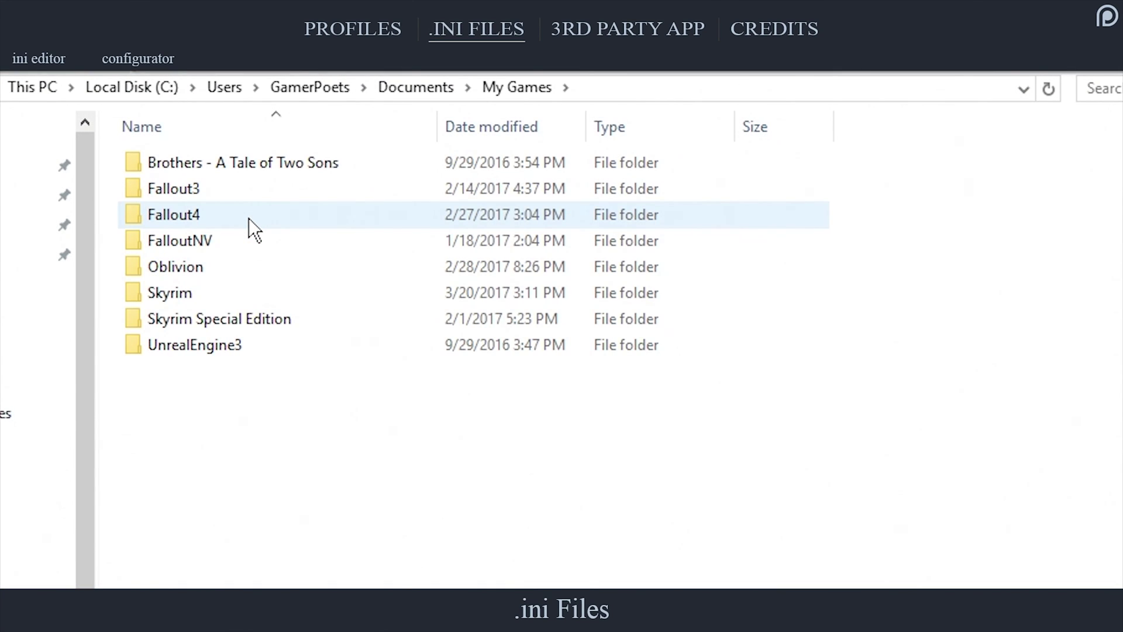
# - Open the FalloutNV folder under My Games
pyautogui.doubleClick(252, 238)
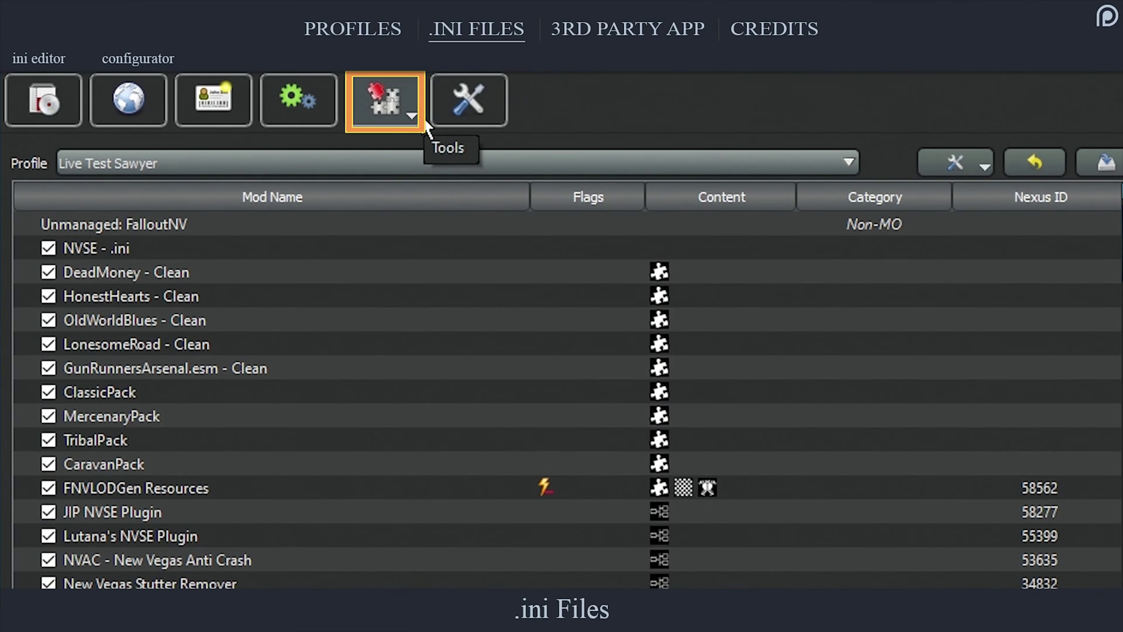
# - Open the profile's INI Editor, type test text into STestFile7, then erase it
pyautogui.click(424, 120)
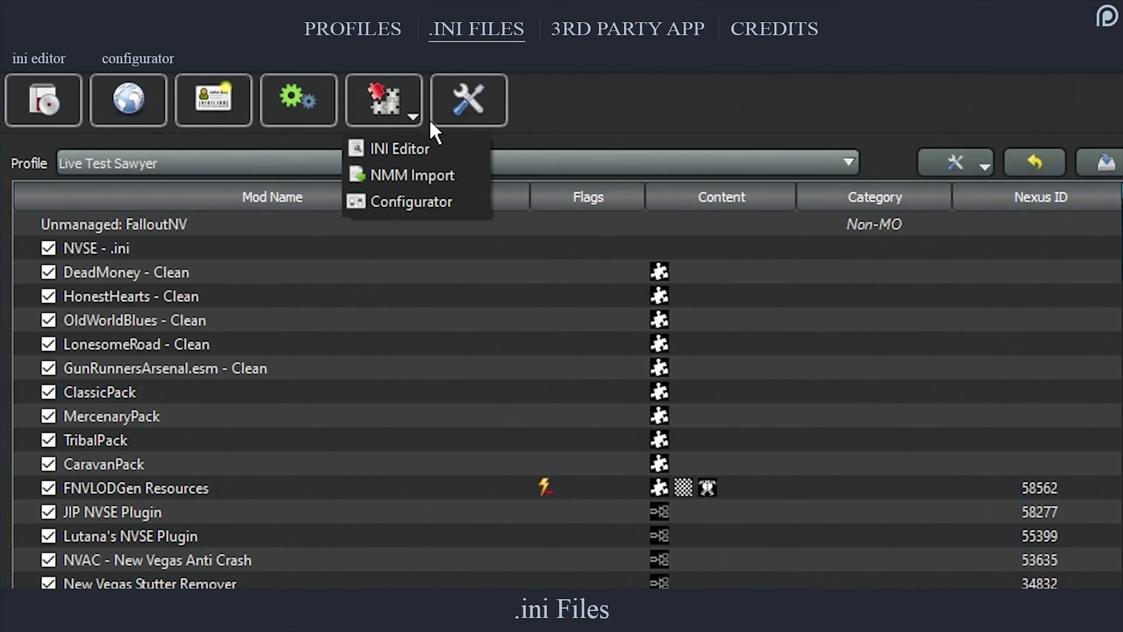
pyautogui.click(467, 149)
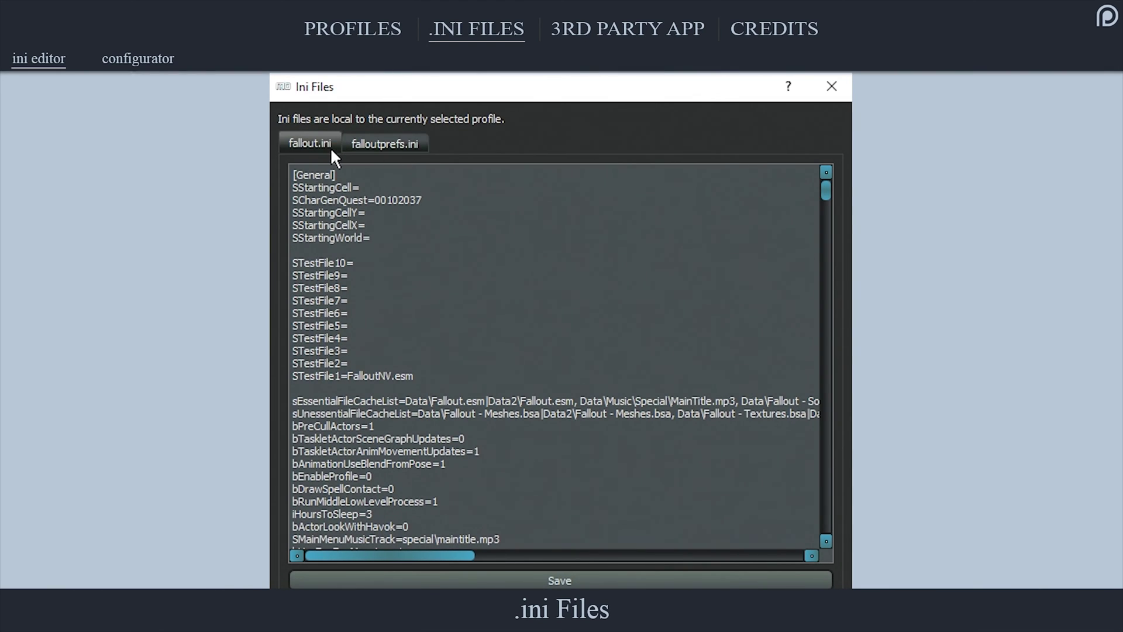
pyautogui.click(437, 301)
pyautogui.write('dgfnfgh')
pyautogui.press('BackSpace')
pyautogui.press('BackSpace')
pyautogui.press('BackSpace')
pyautogui.press('BackSpace')
pyautogui.press('BackSpace')
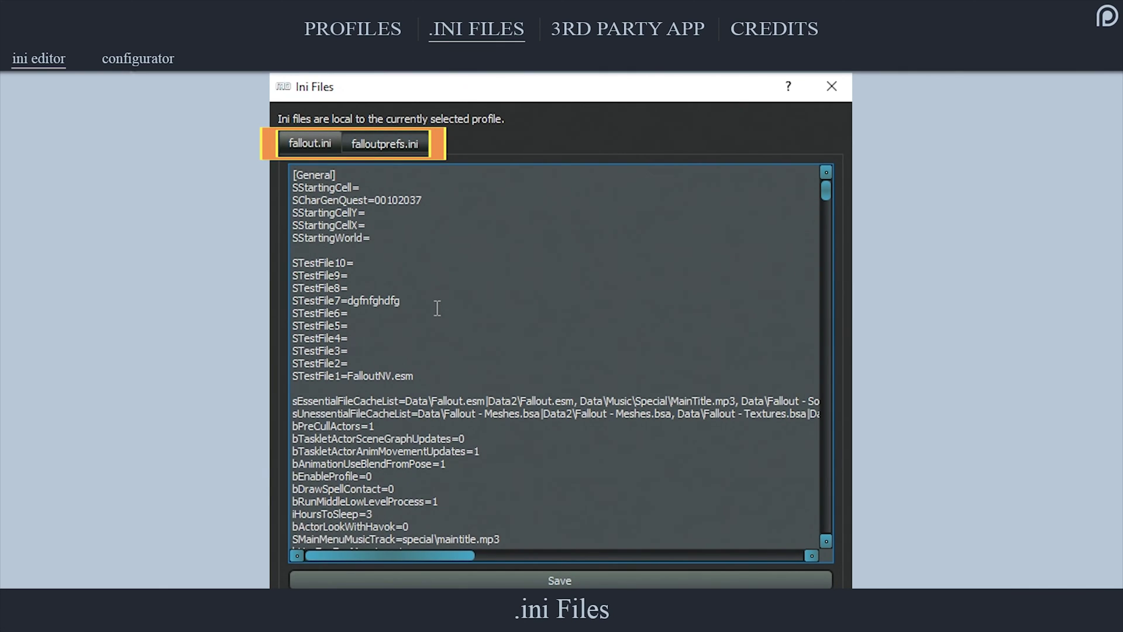
pyautogui.press('BackSpace')
pyautogui.press('BackSpace')
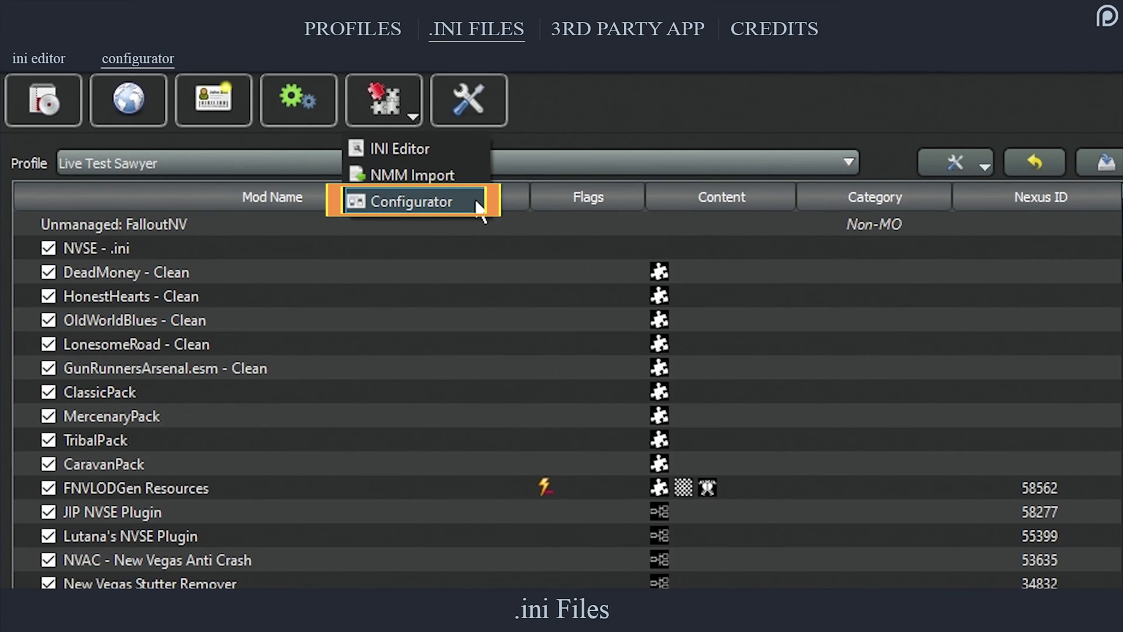
# - In the Configurator's General section, raise iPreloadSizeLimit and view the advanced key list
pyautogui.click(475, 197)
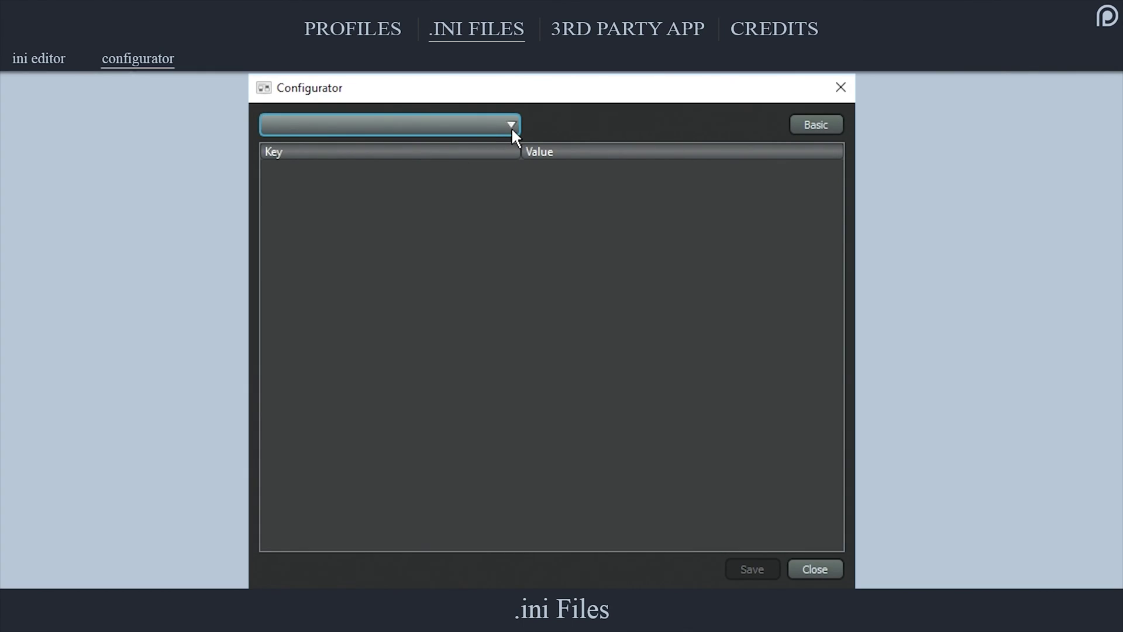
pyautogui.click(511, 125)
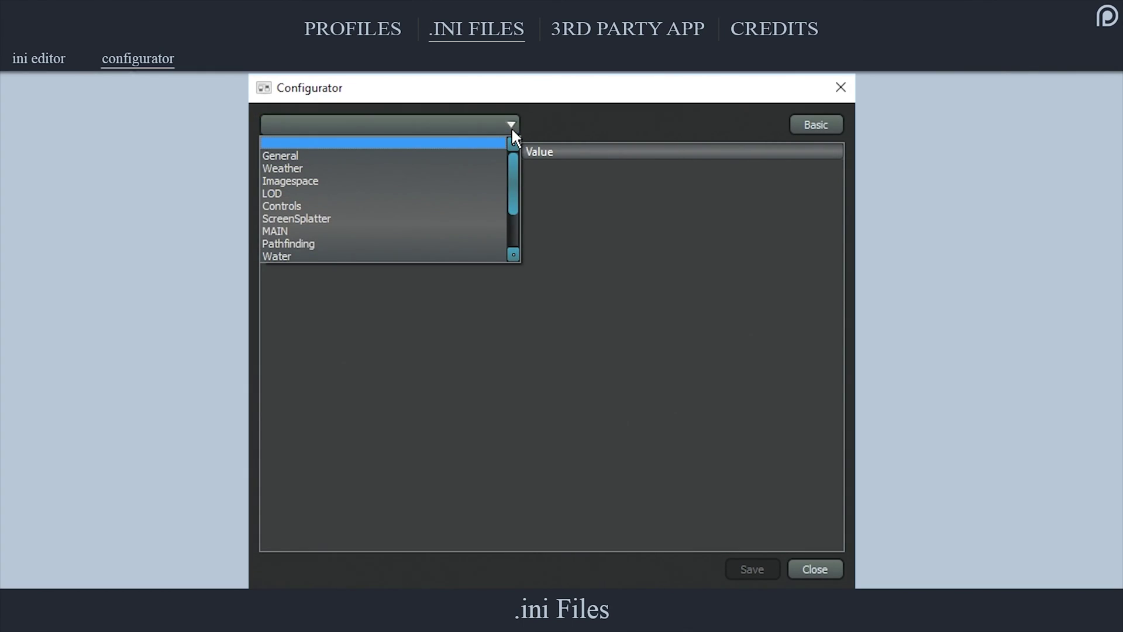
pyautogui.click(484, 158)
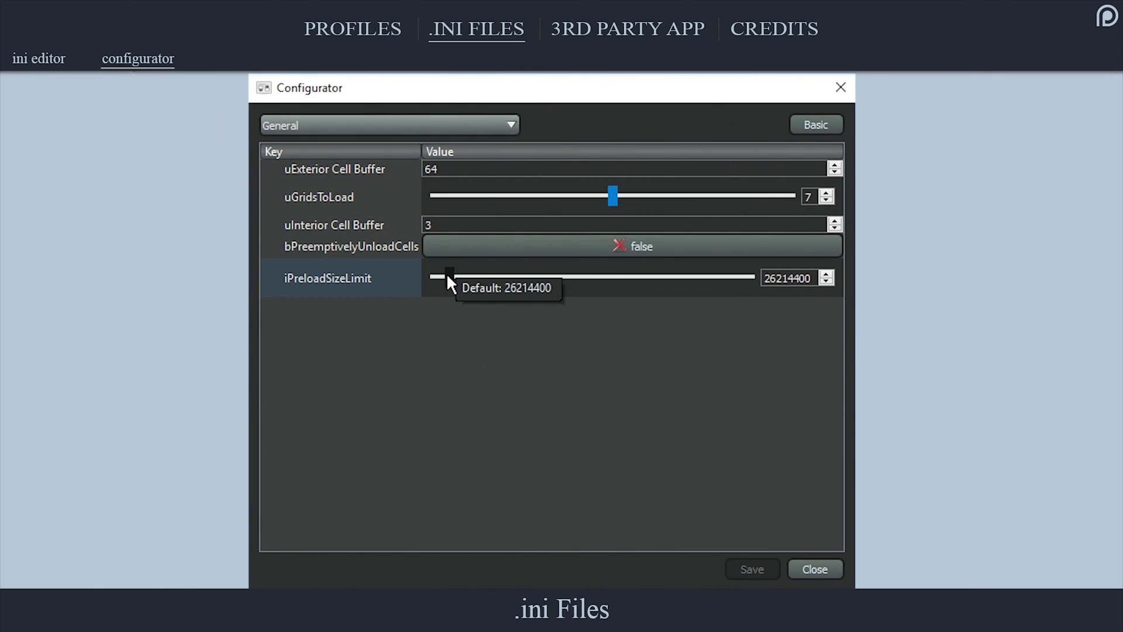
pyautogui.moveTo(449, 277)
pyautogui.mouseDown()
pyautogui.moveTo(476, 280)
pyautogui.moveTo(451, 279)
pyautogui.mouseUp()
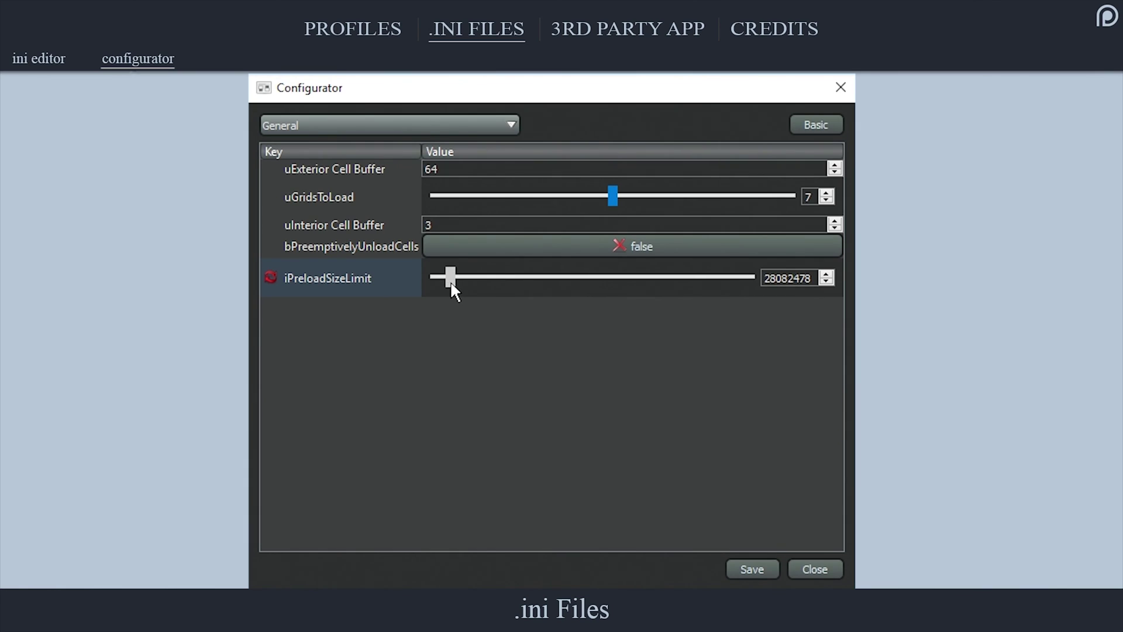
pyautogui.click(807, 117)
pyautogui.moveTo(841, 218); pyautogui.dragTo(835, 534)
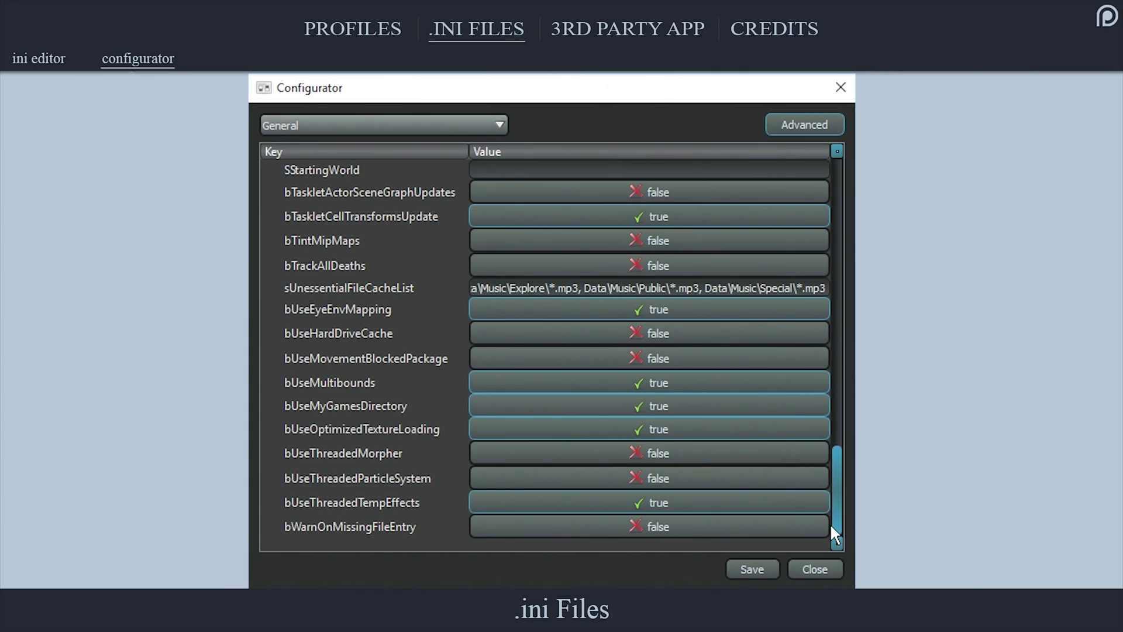
# - Switch the Configurator to the GrabIK section and reopen the section list
pyautogui.click(493, 124)
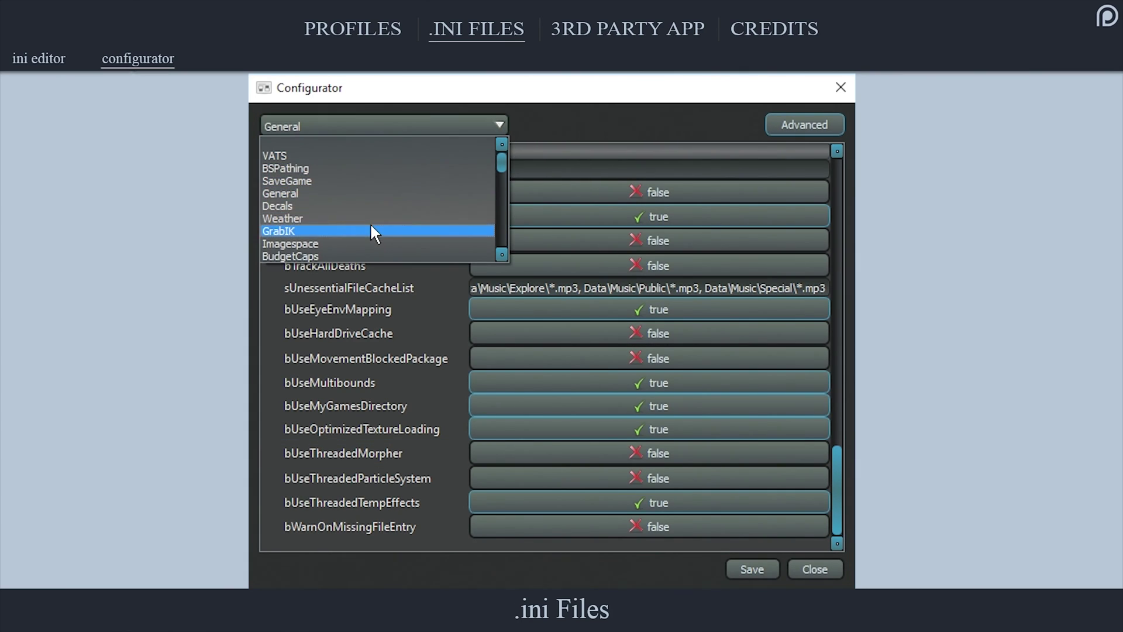
pyautogui.click(372, 228)
pyautogui.click(366, 124)
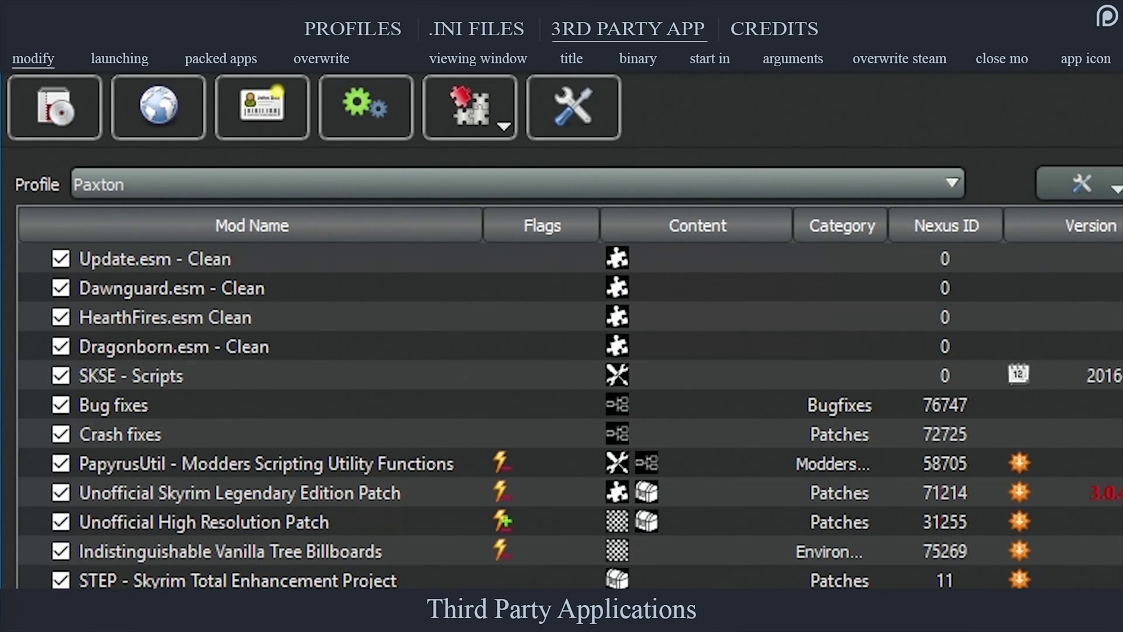
# - Open Modify Executables and title a new entry 'New App'
pyautogui.click(406, 141)
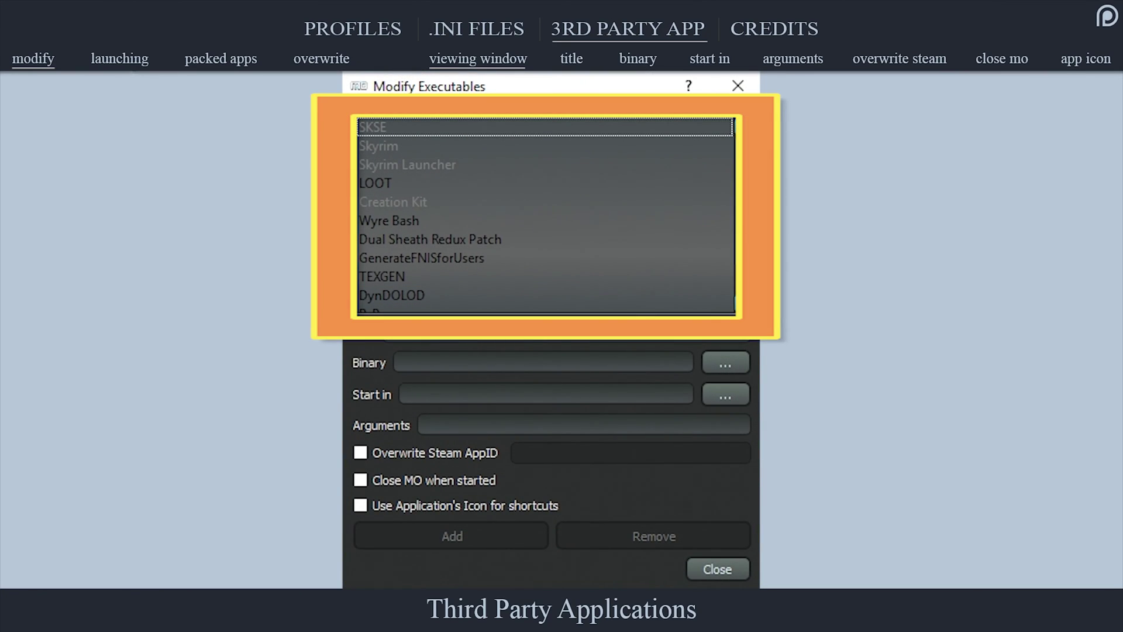
pyautogui.scroll(-1, 749, 271)
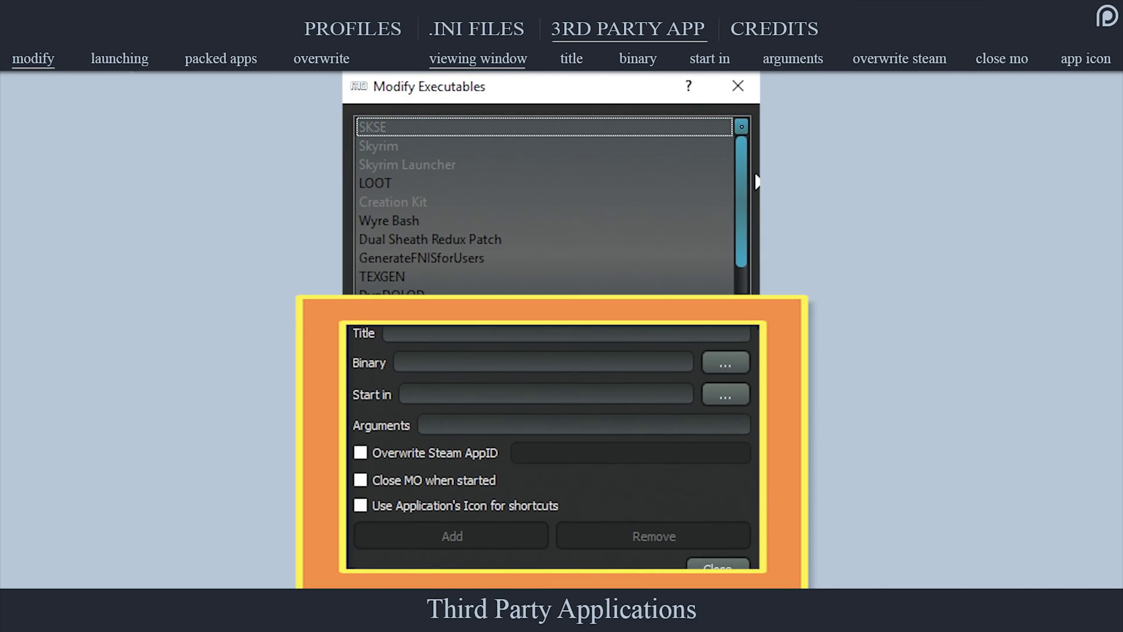
pyautogui.click(460, 331)
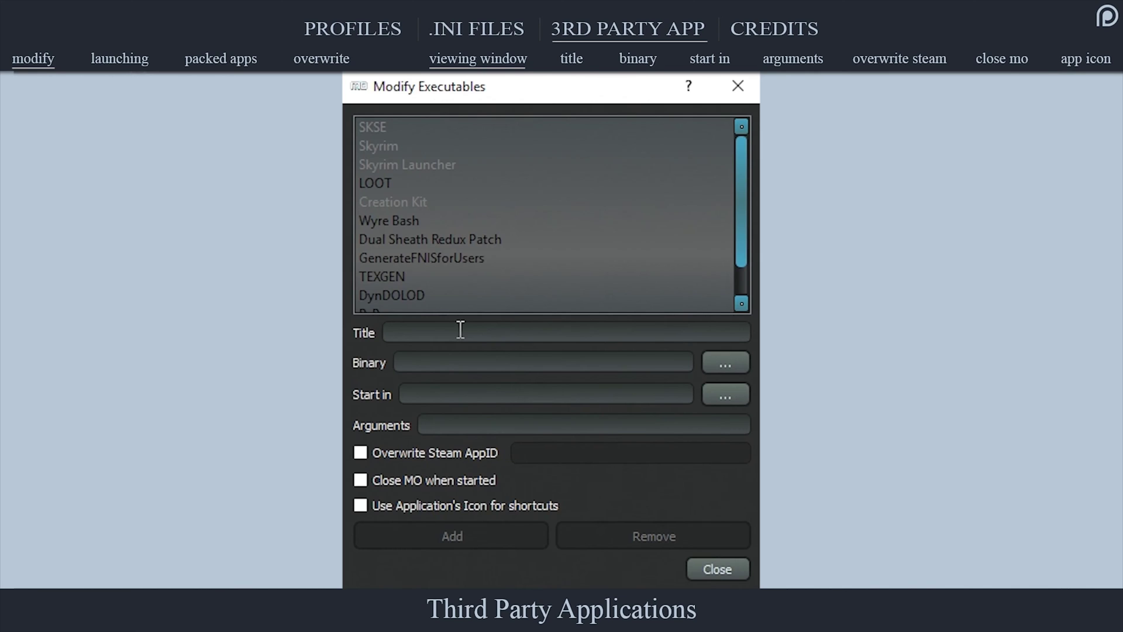
pyautogui.write('New App')
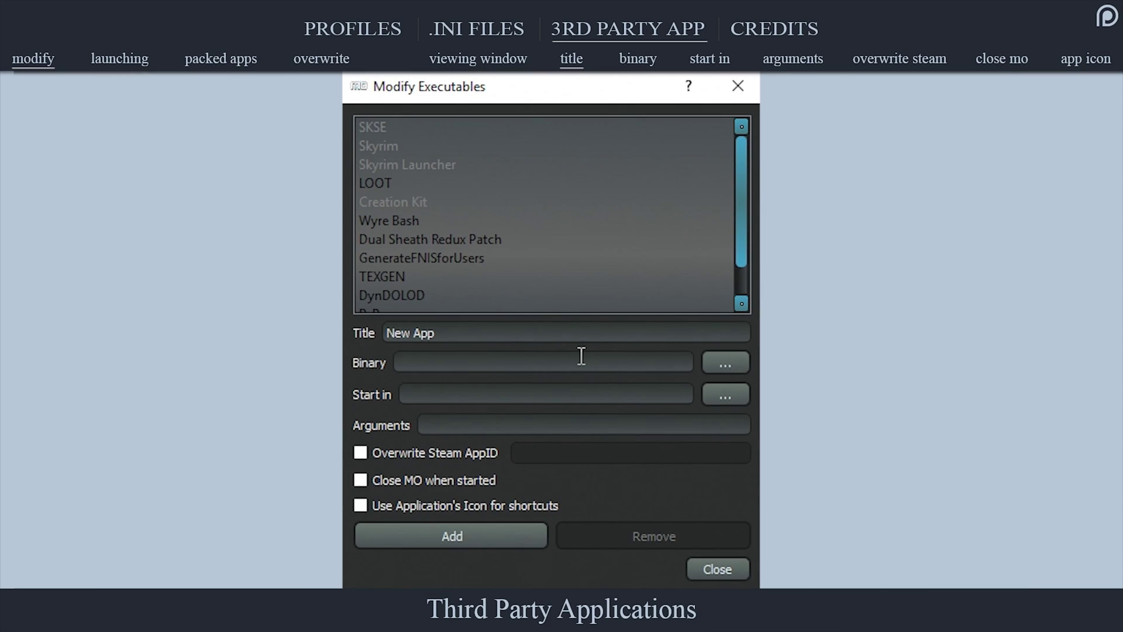
# - Set the New App binary to TES5Edit.exe from the TES5Edit folder
pyautogui.click(742, 369)
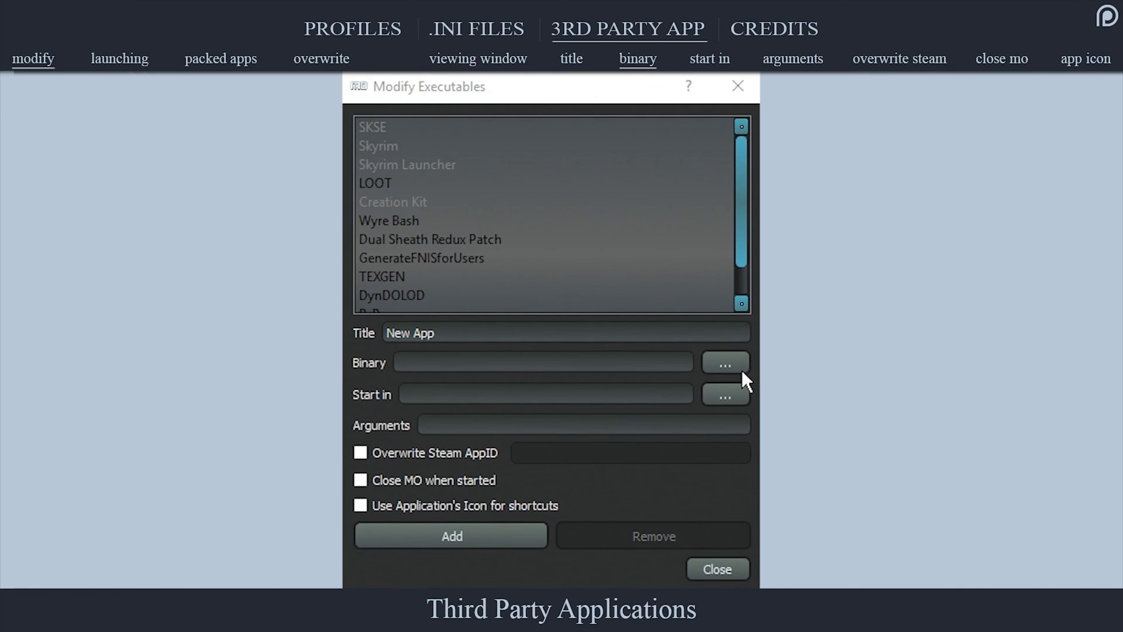
pyautogui.click(742, 371)
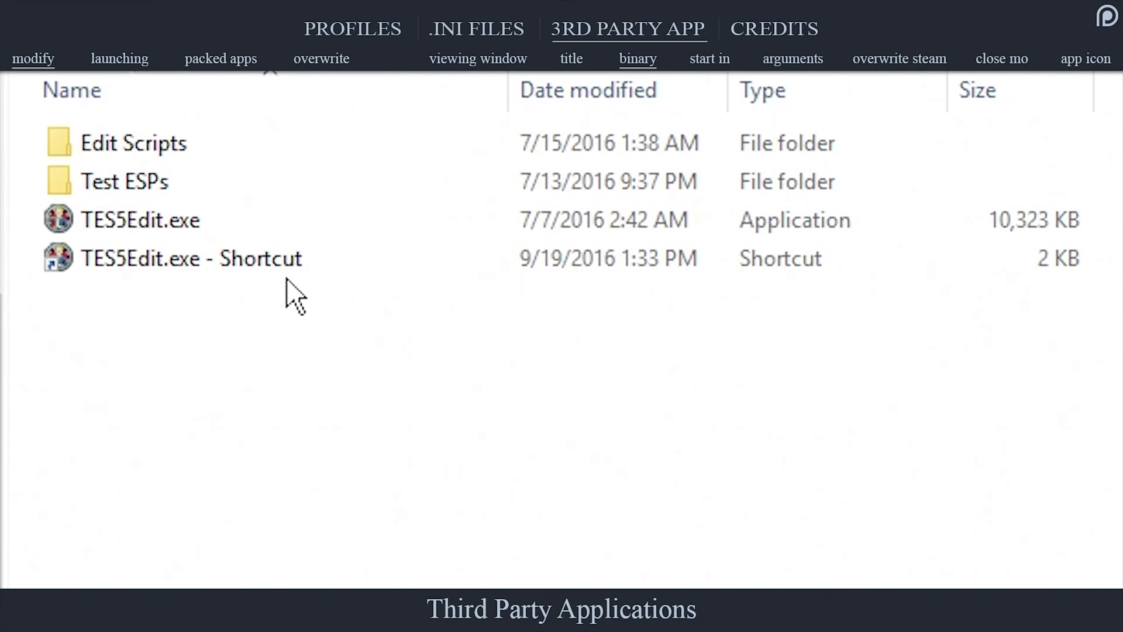
pyautogui.click(288, 262)
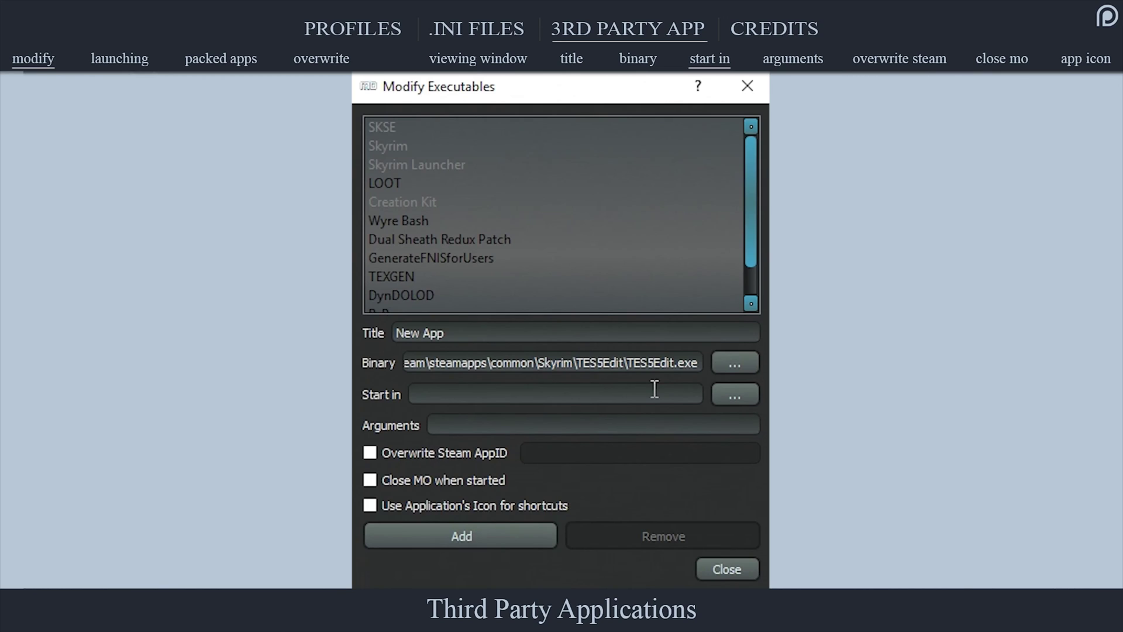
# - Review the executable entry's Start in and Arguments fields
pyautogui.click(654, 389)
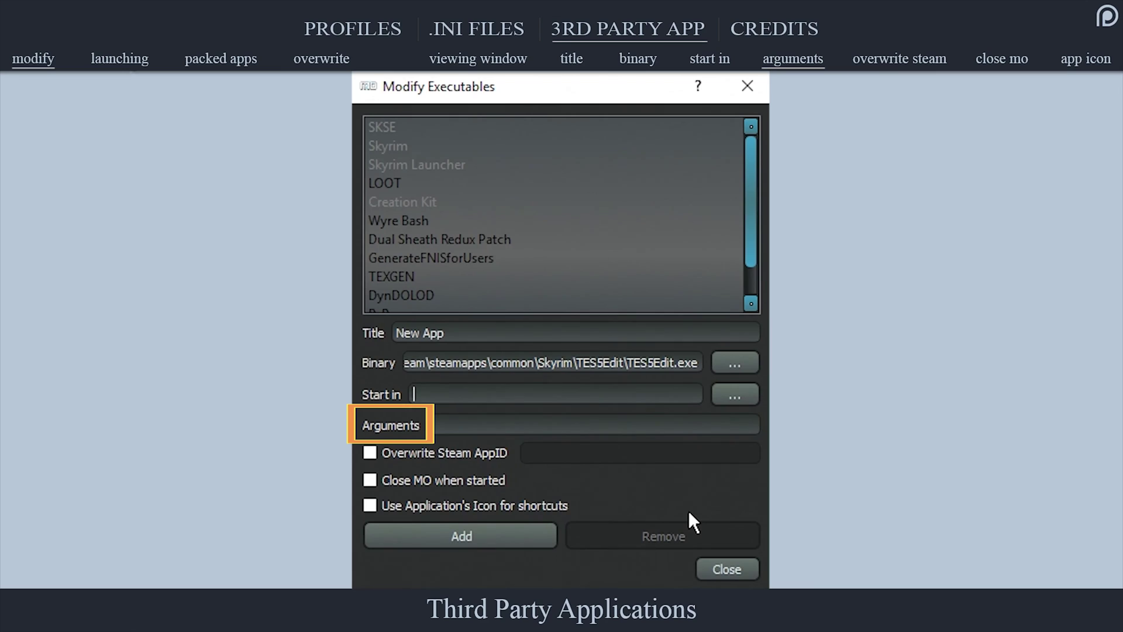
pyautogui.click(694, 422)
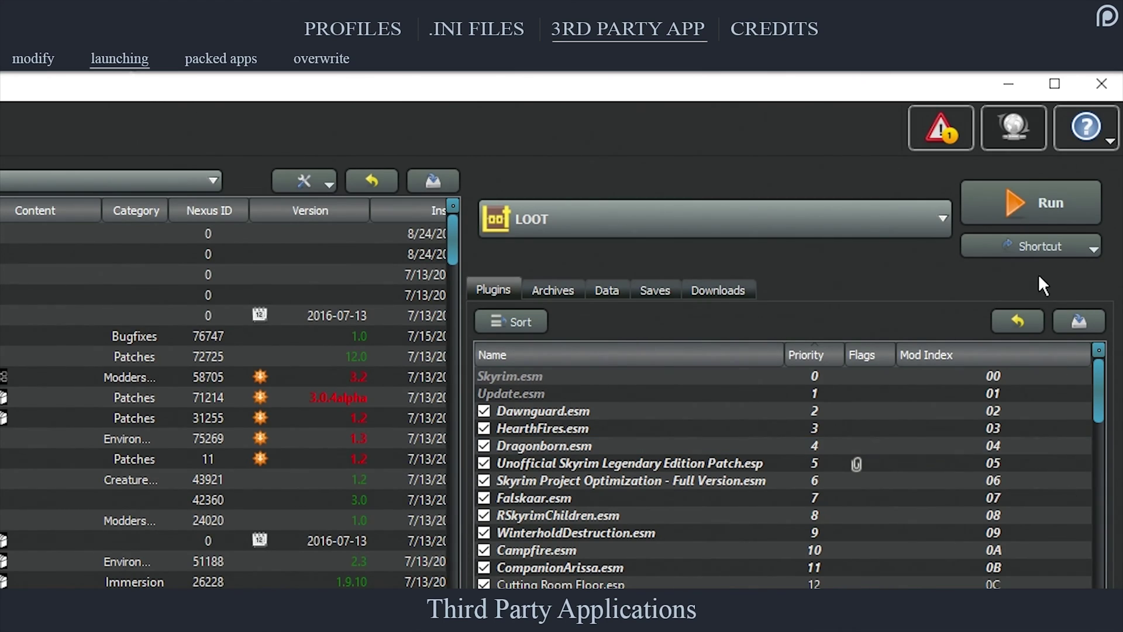
pyautogui.click(943, 218)
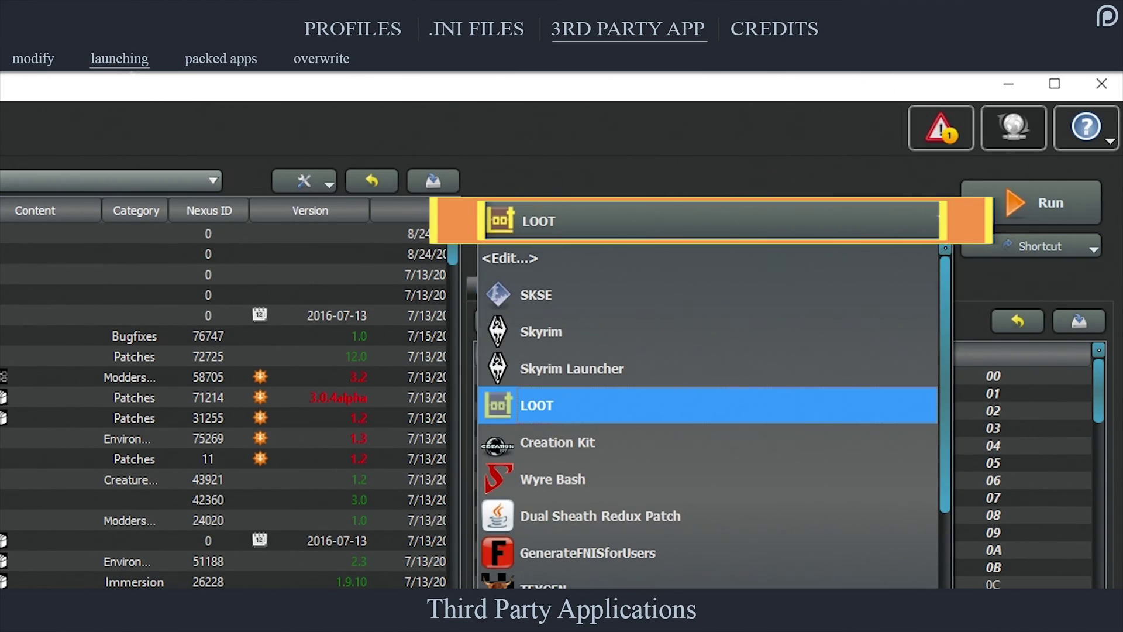
pyautogui.click(946, 219)
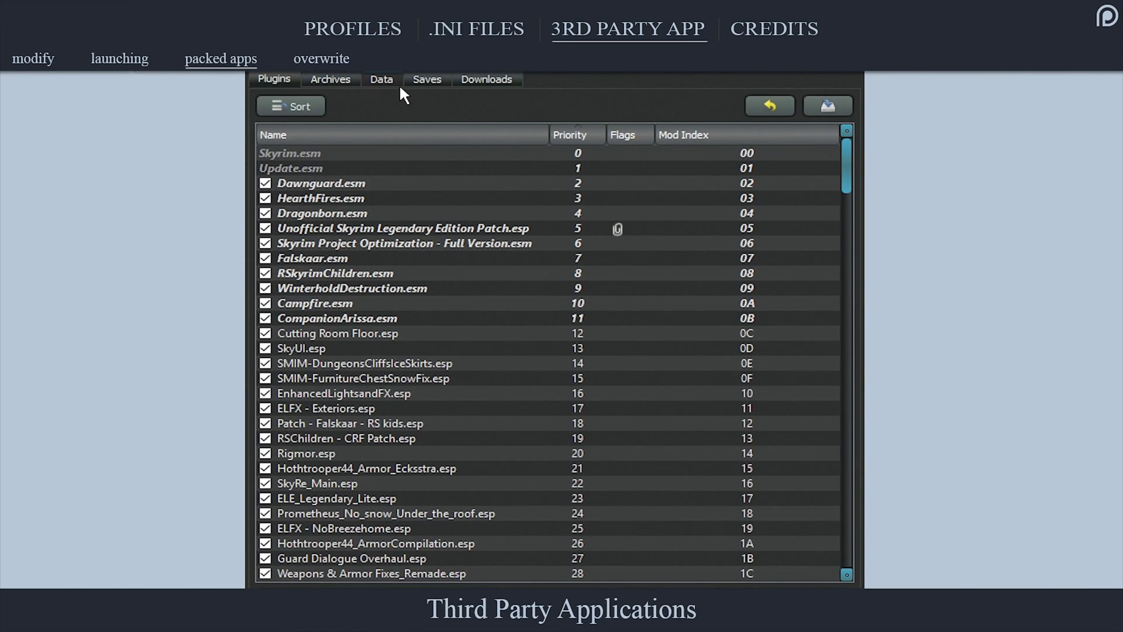
# - Browse the Data tab to the Dual Sheath Redux Patch folder under SkyProc Patchers
pyautogui.click(400, 88)
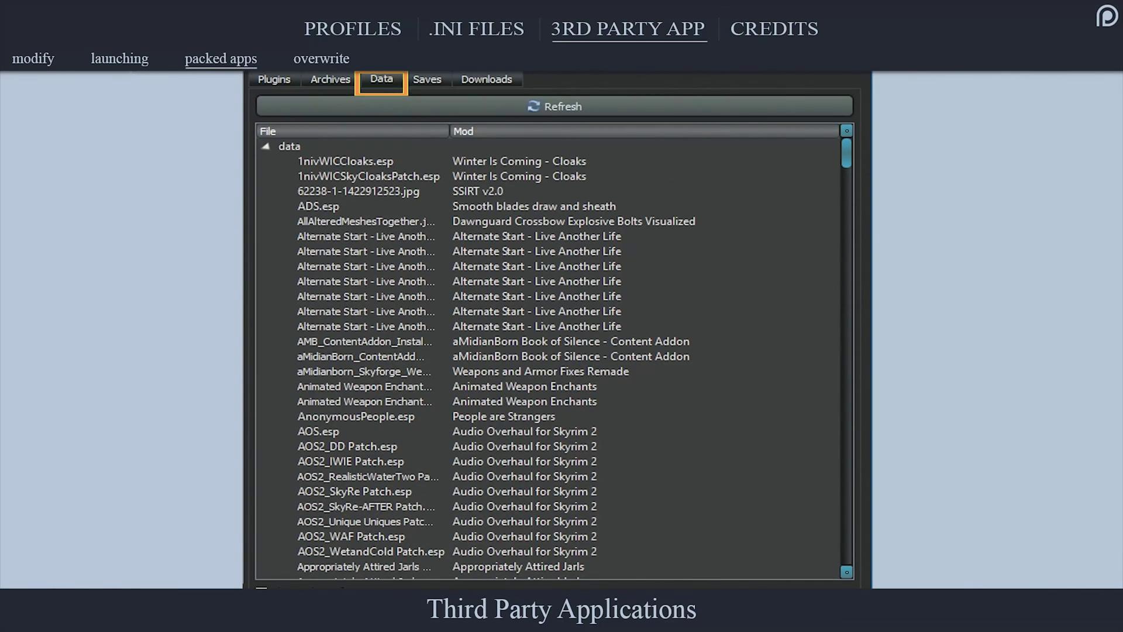
pyautogui.moveTo(850, 166); pyautogui.dragTo(846, 547)
pyautogui.scroll(-3, 550, 351)
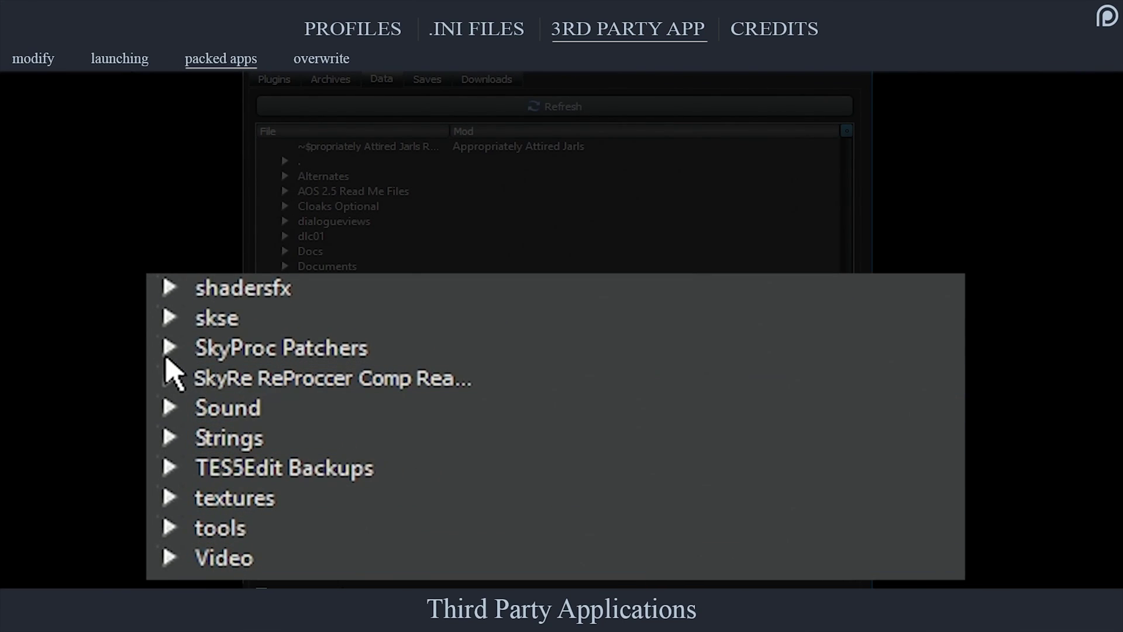
pyautogui.click(166, 351)
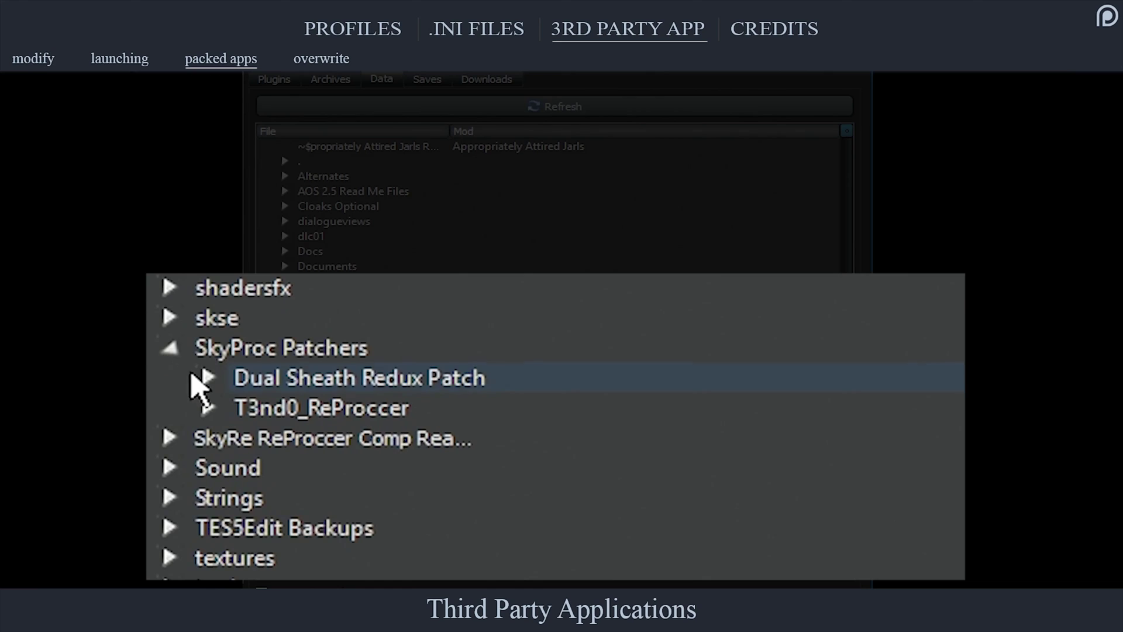
pyautogui.click(207, 378)
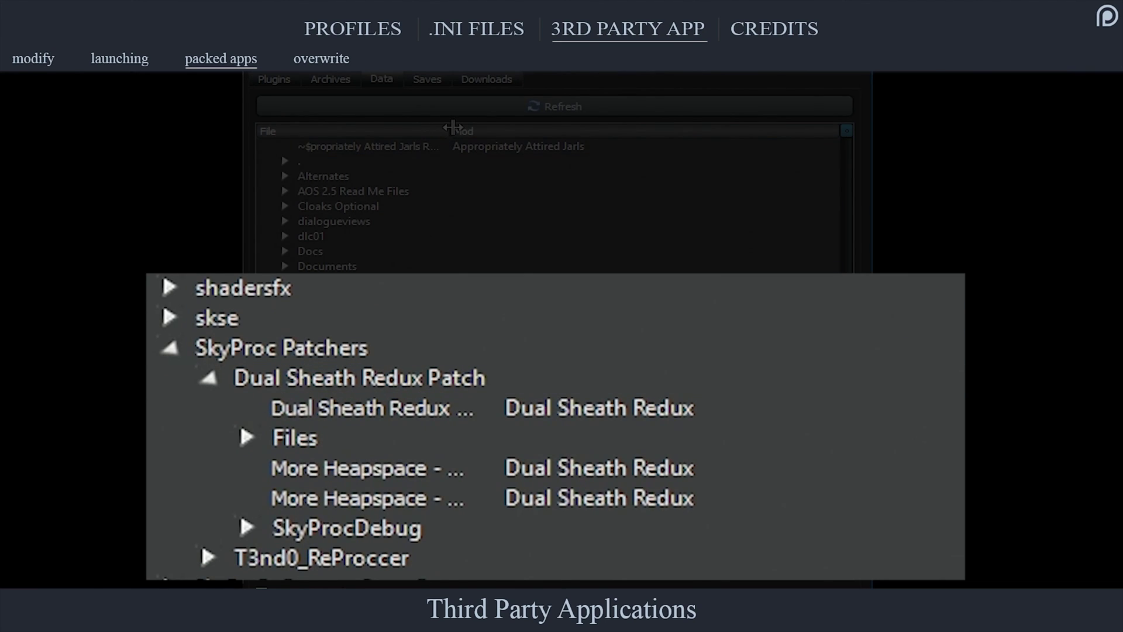
pyautogui.moveTo(449, 129); pyautogui.dragTo(583, 129)
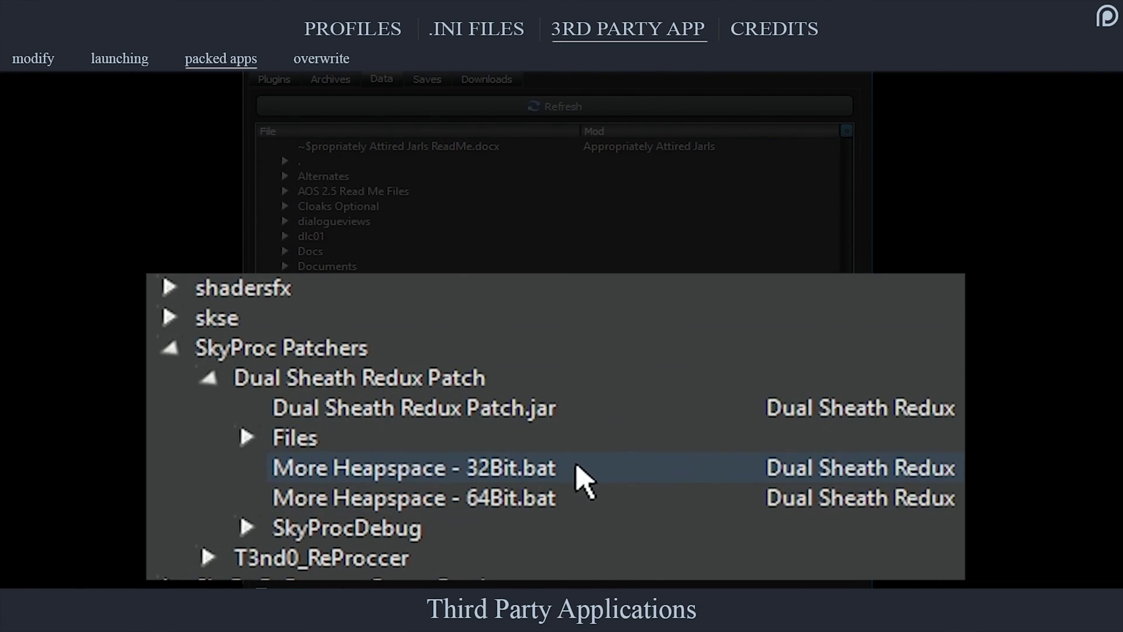
# - Add More Heapspace - 32Bit.bat as an executable and check the launchable programs list
pyautogui.click(562, 469)
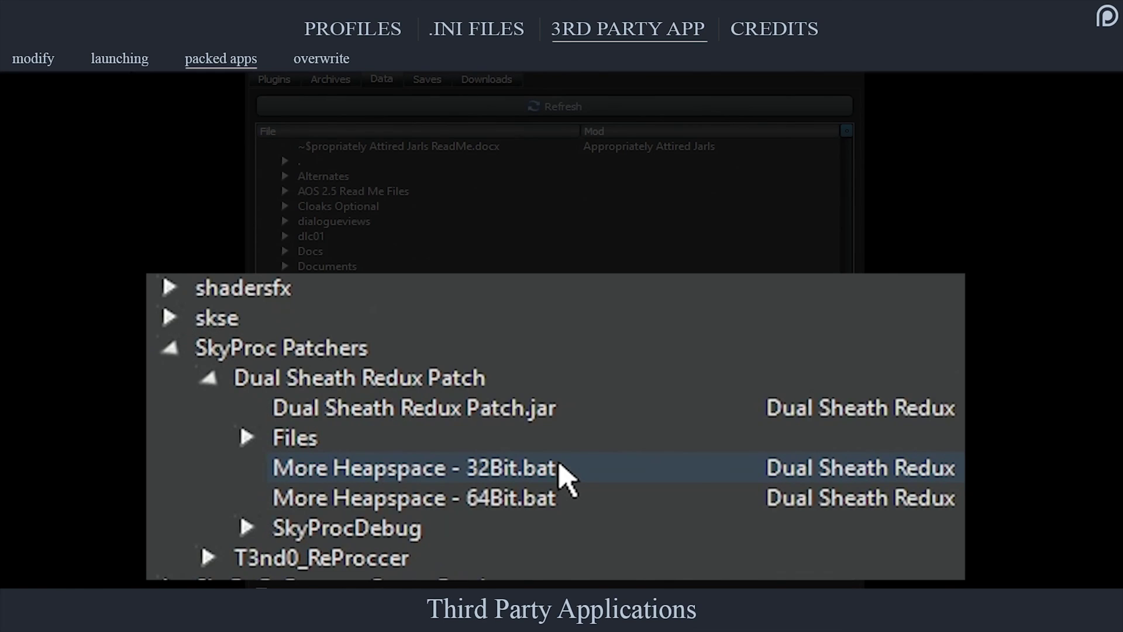
pyautogui.rightClick(559, 466)
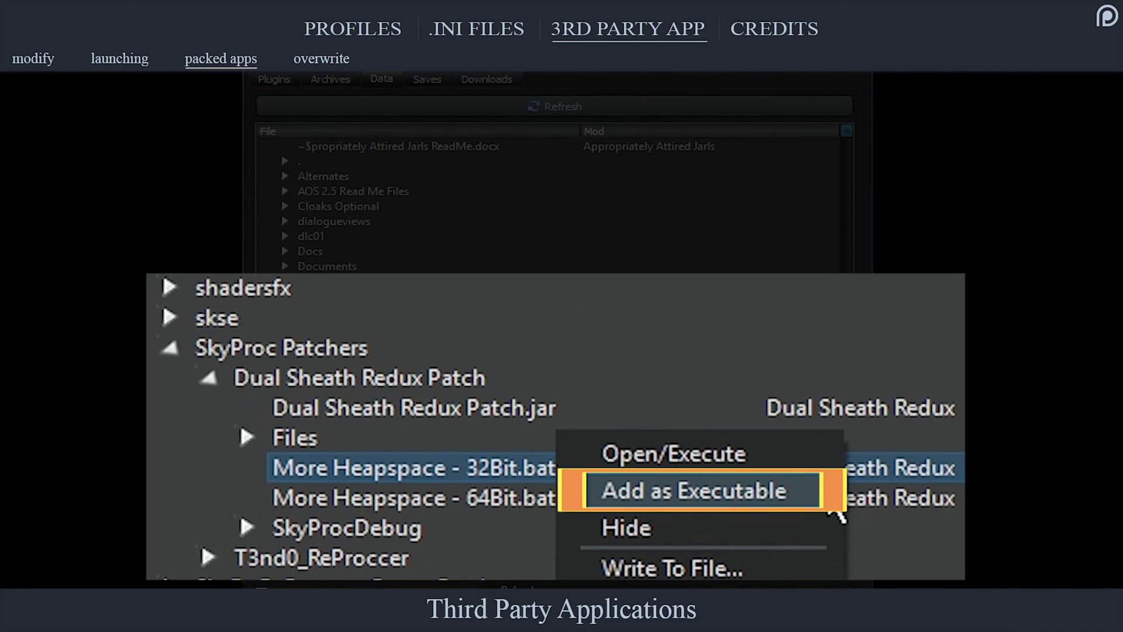
pyautogui.click(830, 494)
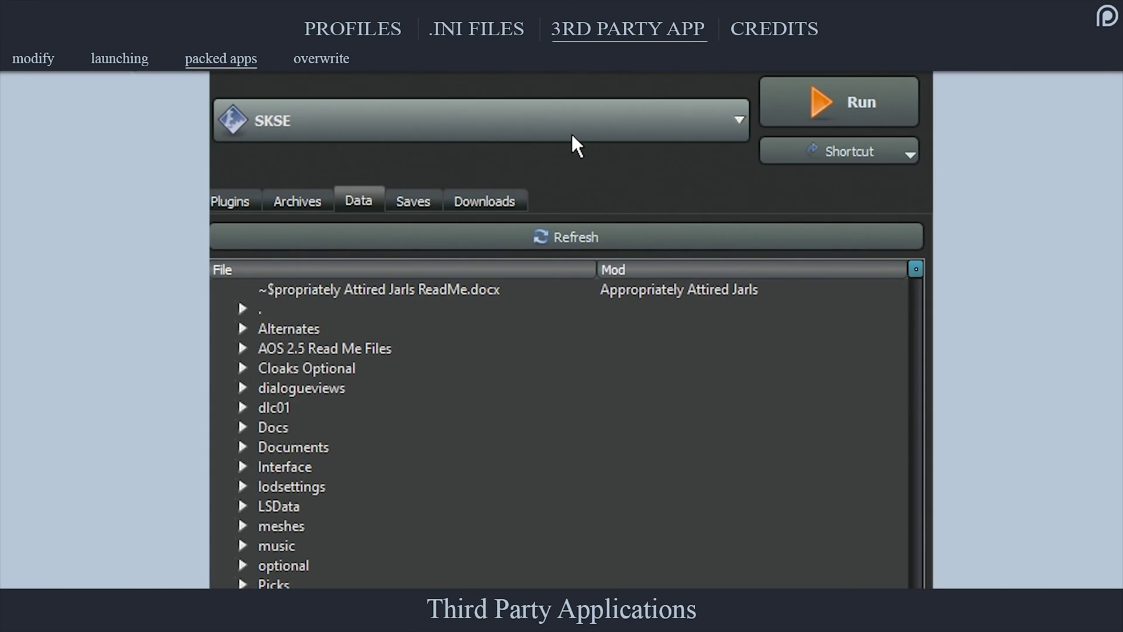
pyautogui.click(570, 123)
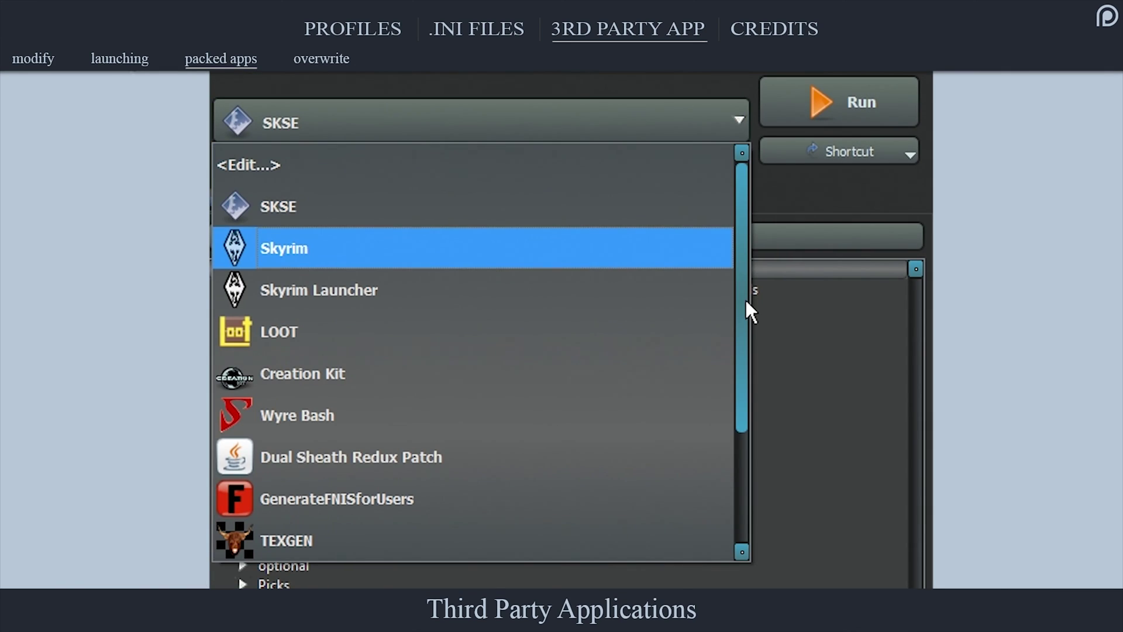
pyautogui.moveTo(749, 315); pyautogui.dragTo(750, 433)
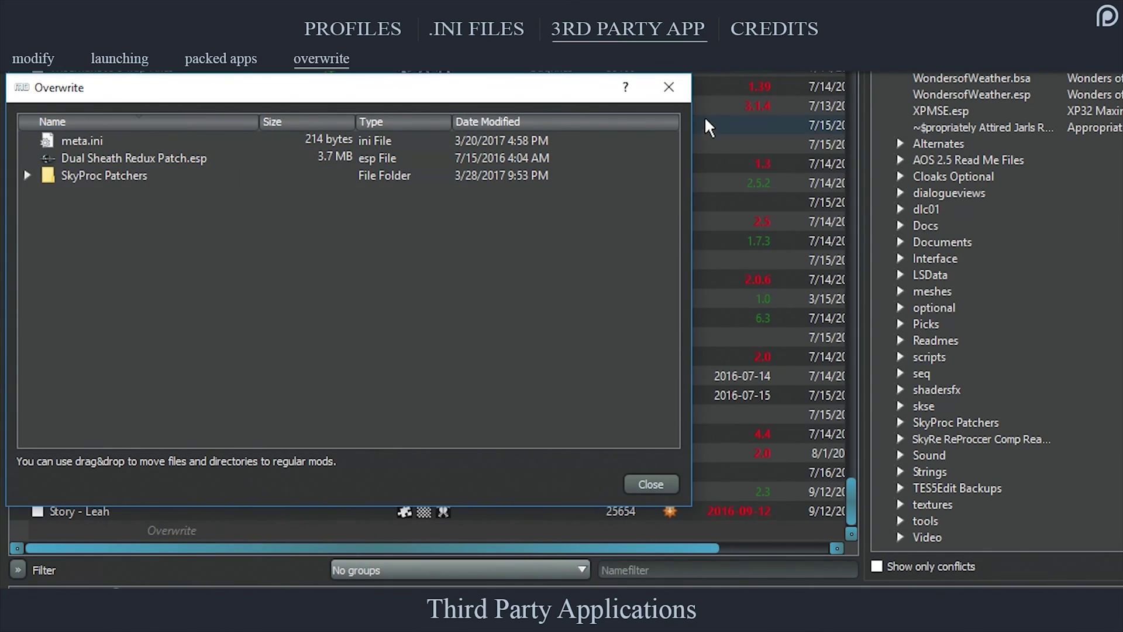
# - Close the Overwrite window and create a new mod named 'DSR - Patch' from the Overwrite files
pyautogui.click(680, 92)
pyautogui.rightClick(224, 527)
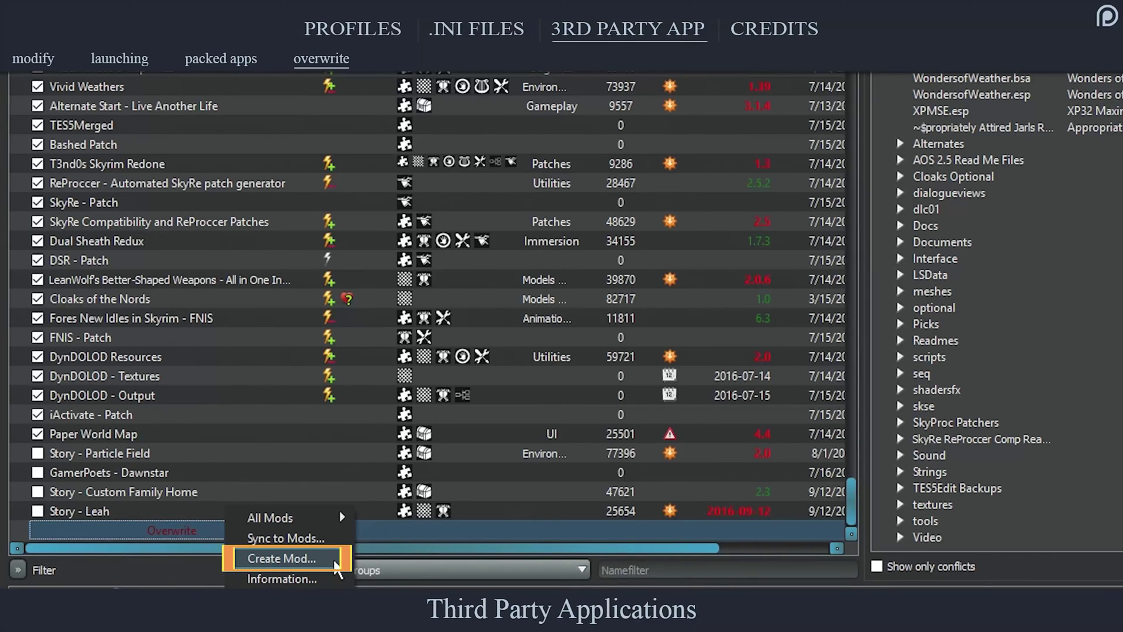
pyautogui.click(336, 560)
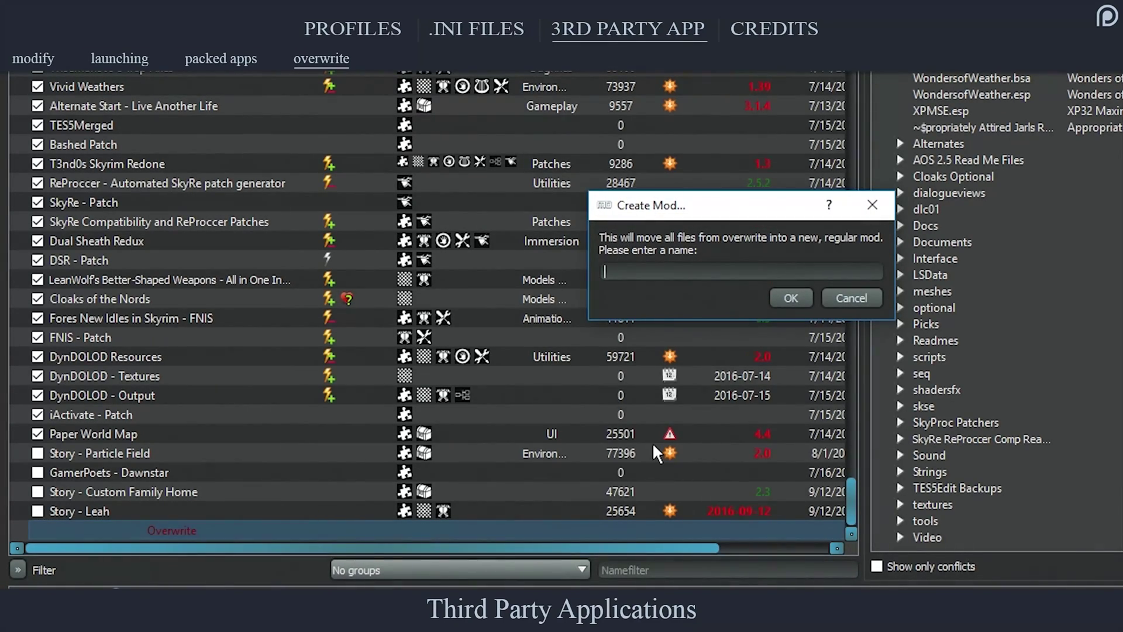
pyautogui.write('DSR - Patch')
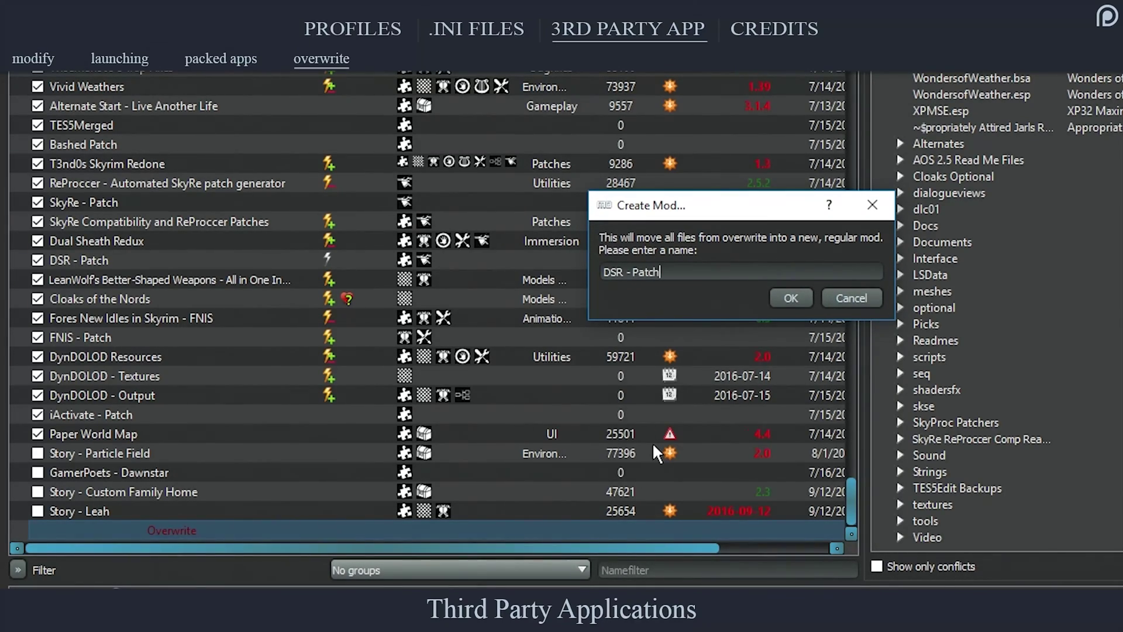